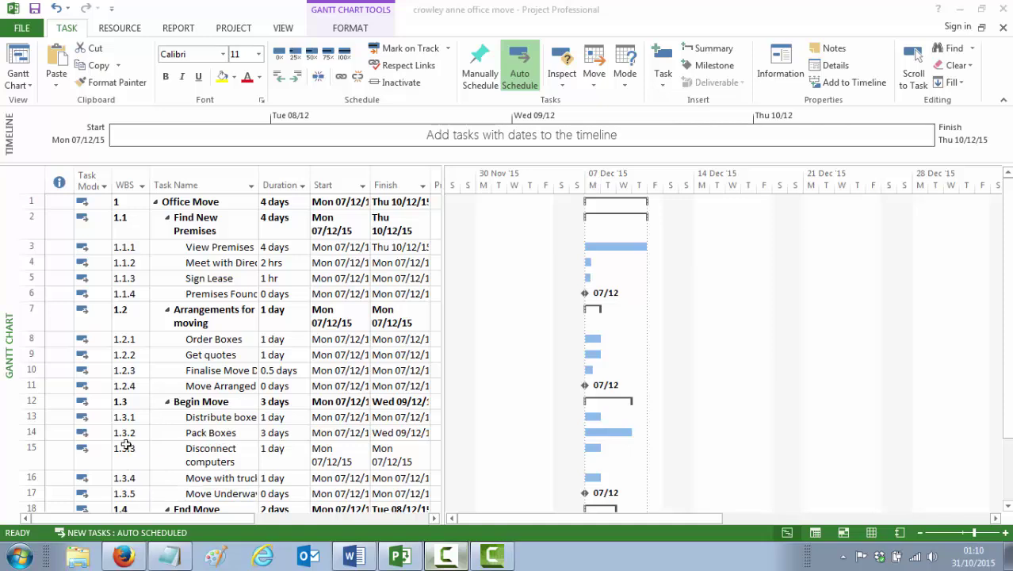
Add the note "REmember to label boxes" to the Distribute boxes task.
click(193, 417)
double_click(193, 417)
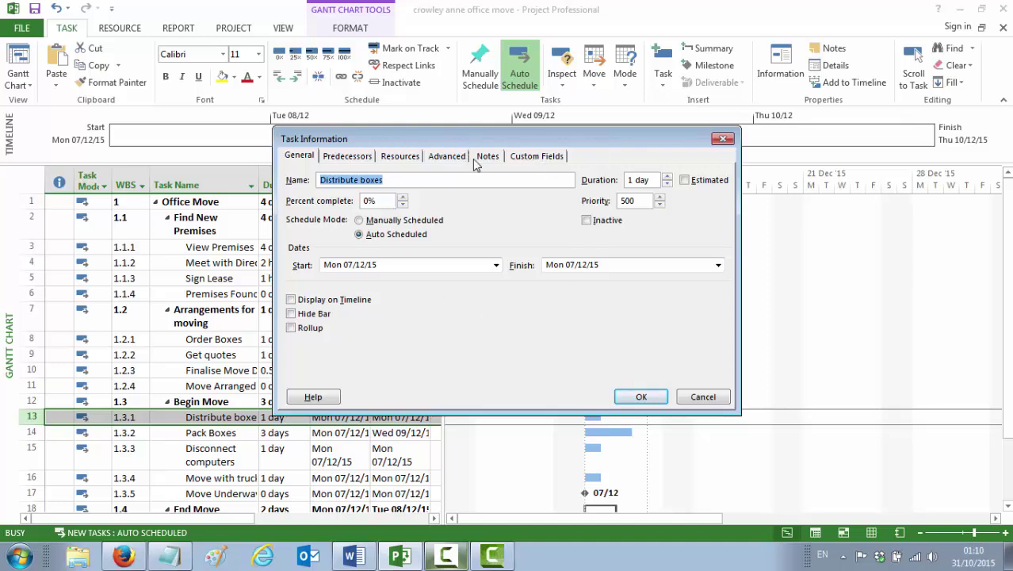
click(354, 156)
click(314, 157)
click(404, 156)
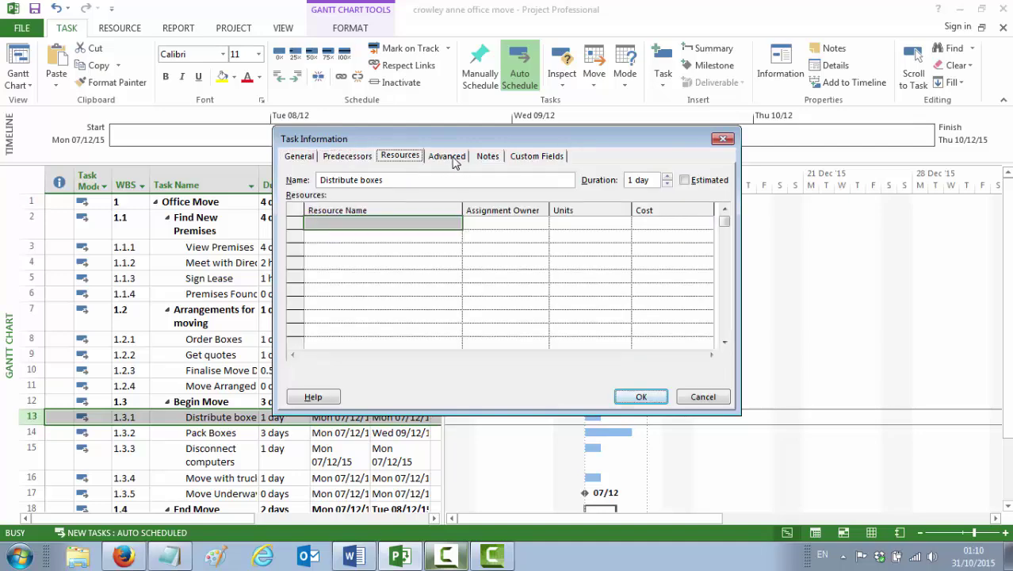
click(451, 157)
click(487, 157)
click(424, 258)
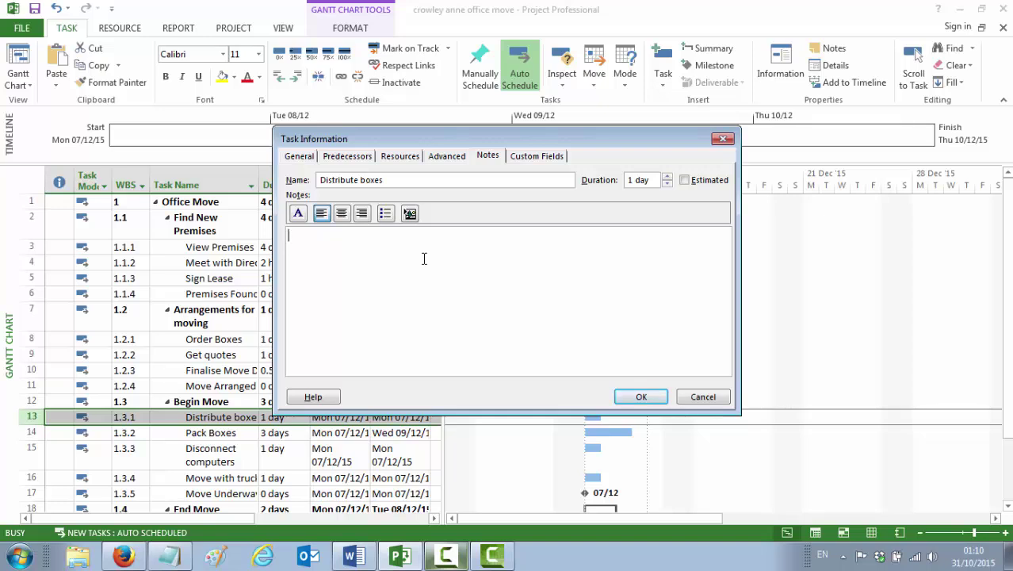
text(REmember to label boxes)
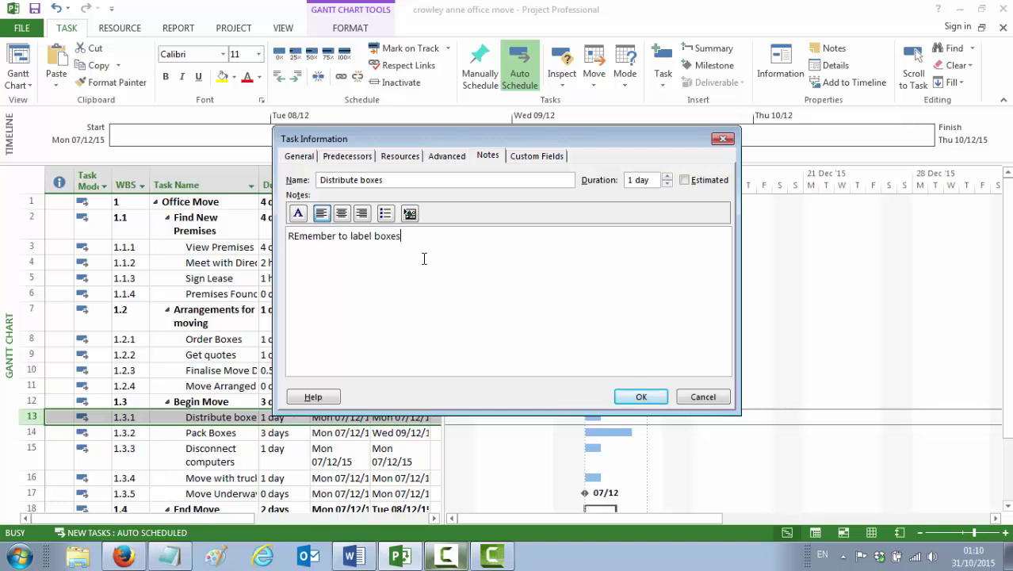
click(638, 397)
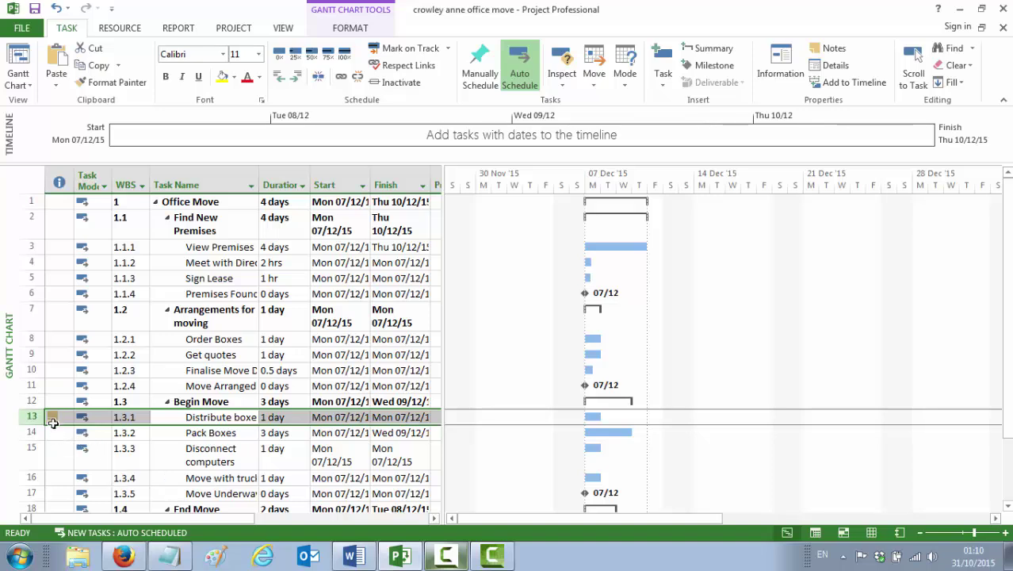
mouse_move(51, 423)
Start a recurring task in the blank row below Celebrate, named Weekly Meeting with a duration of 1h.
scroll(255, 444, down, 3)
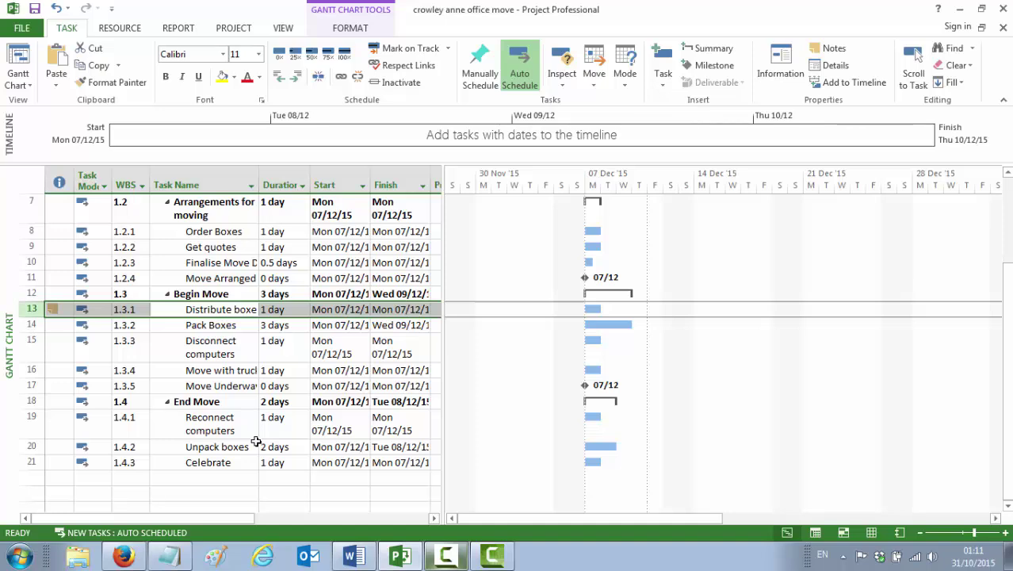
click(192, 477)
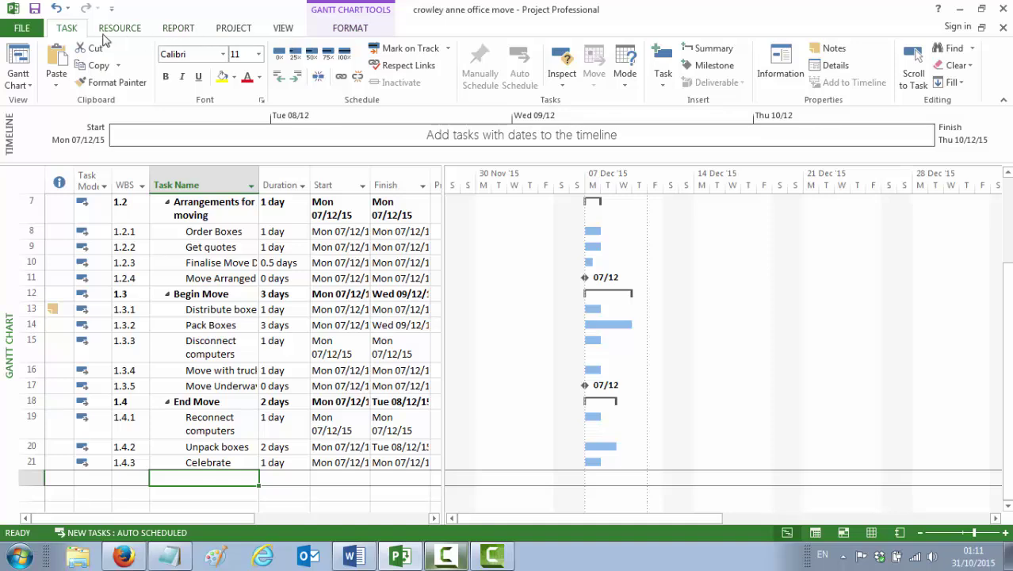
click(664, 83)
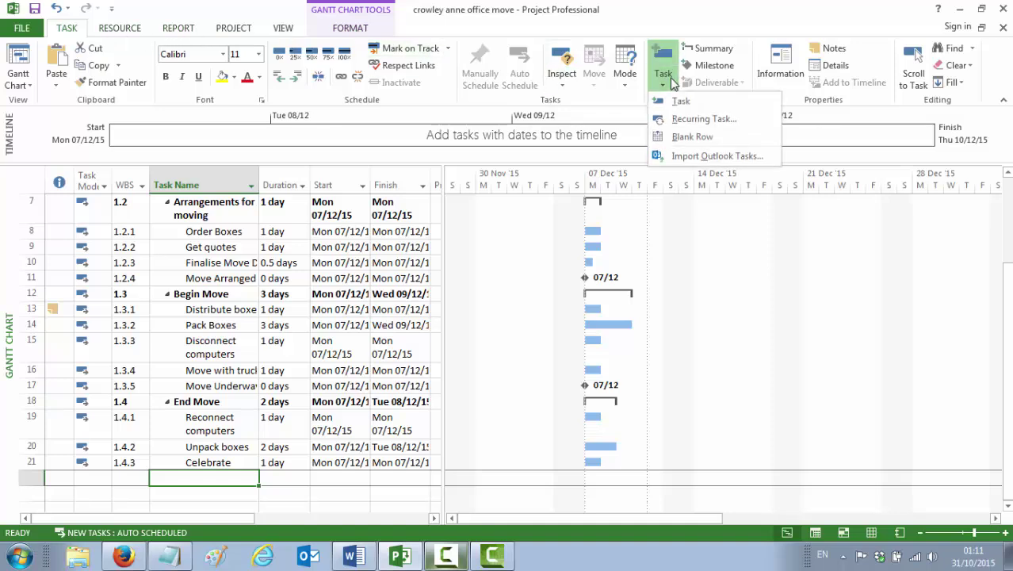
click(692, 120)
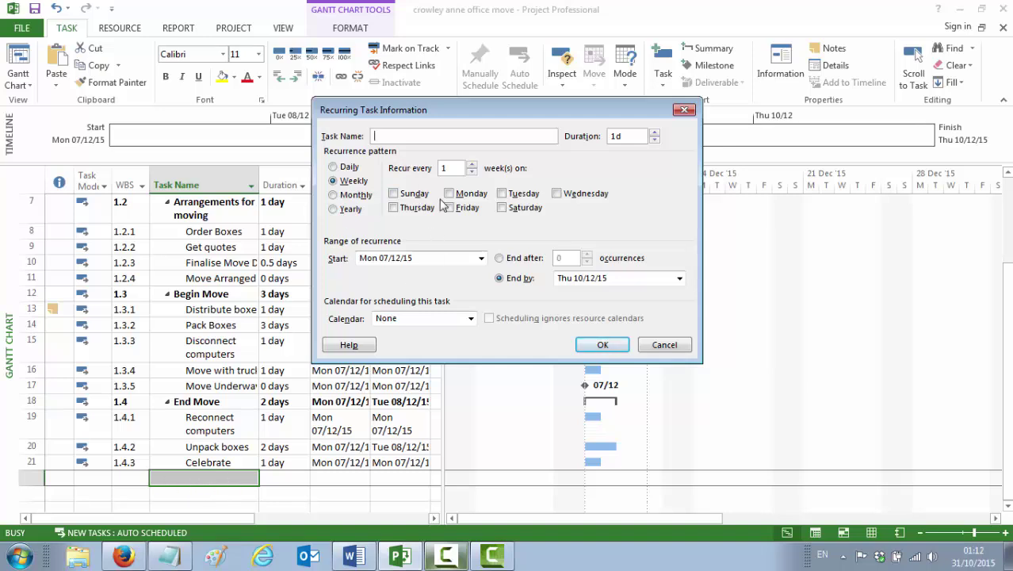
text(y Meeting)
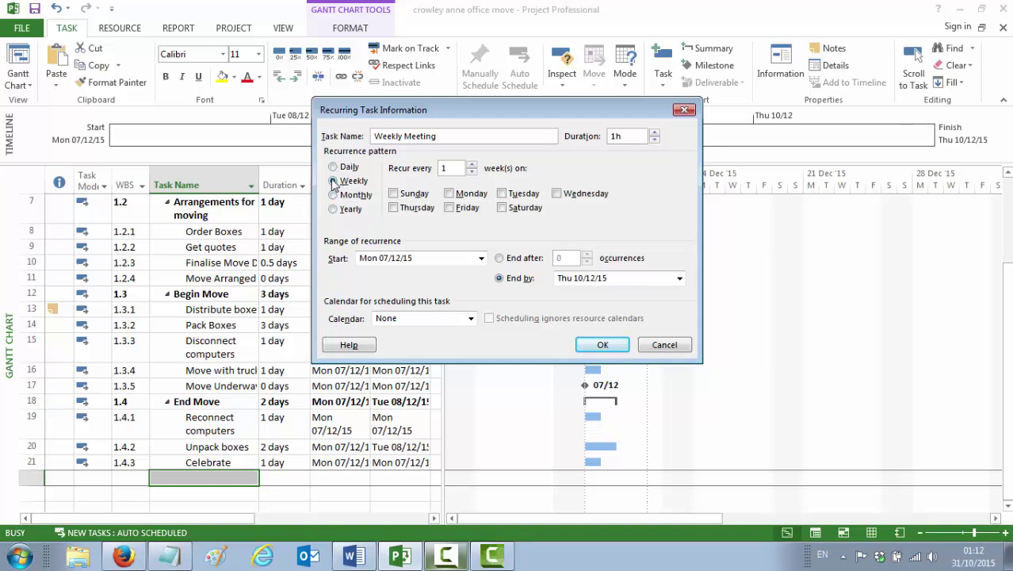
Make the Weekly Meeting recur every week on Wednesday, ending after 5 occurrences, and insert it.
click(557, 193)
click(499, 259)
drag(568, 255, 553, 259)
text(5)
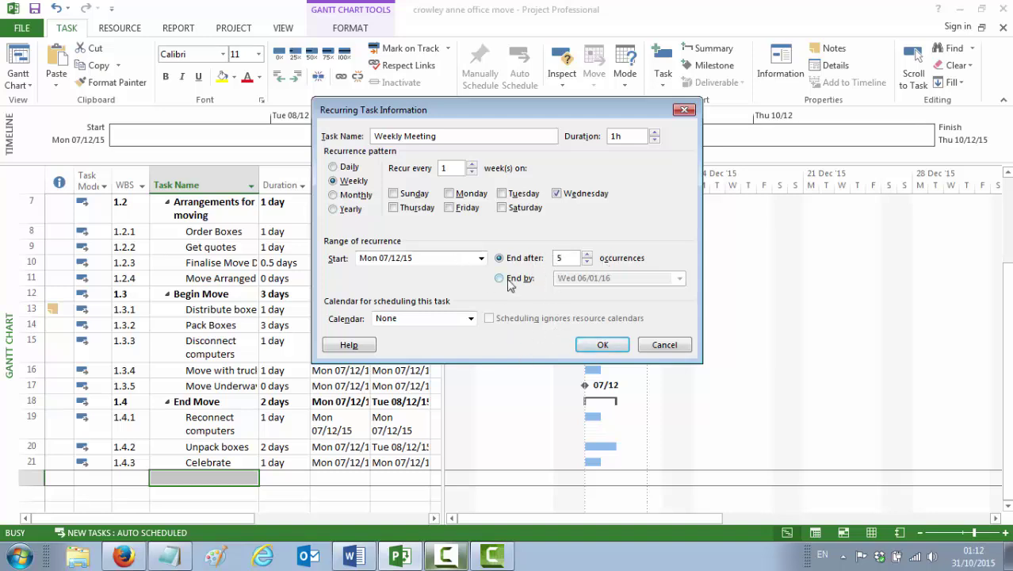
click(602, 345)
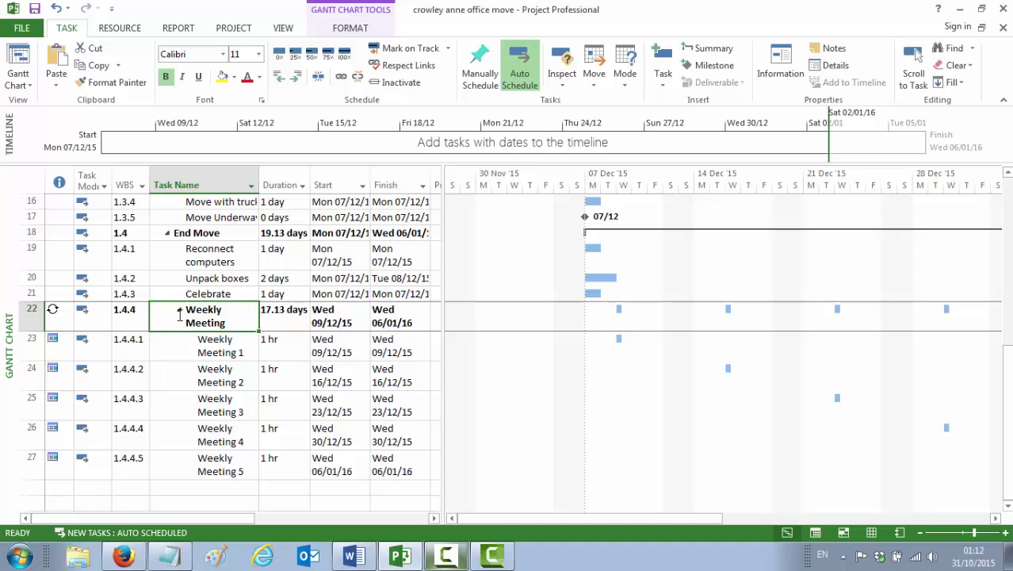
Collapse the Weekly Meeting occurrences and move the recurring task directly below Office Move.
click(180, 311)
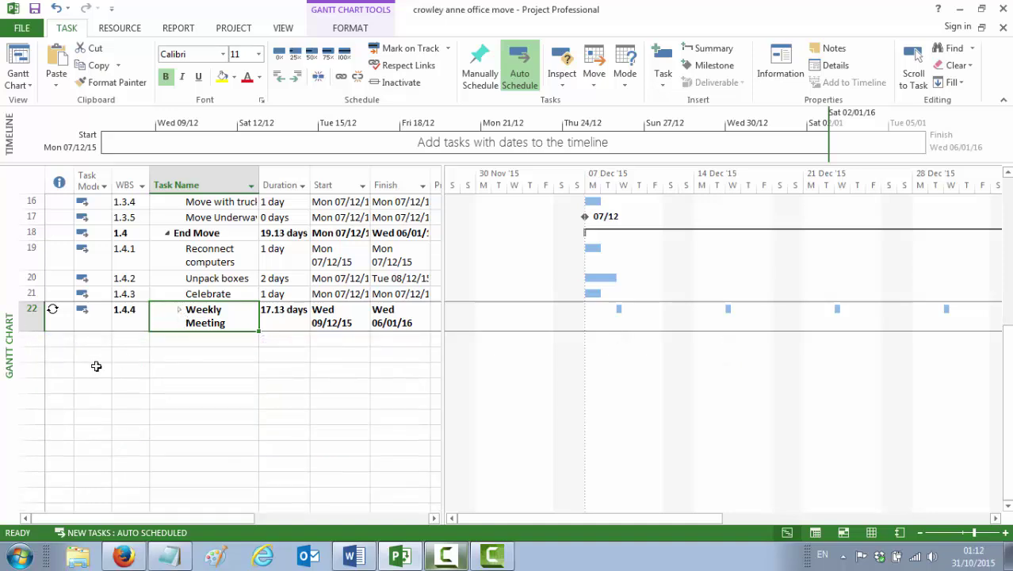
click(28, 313)
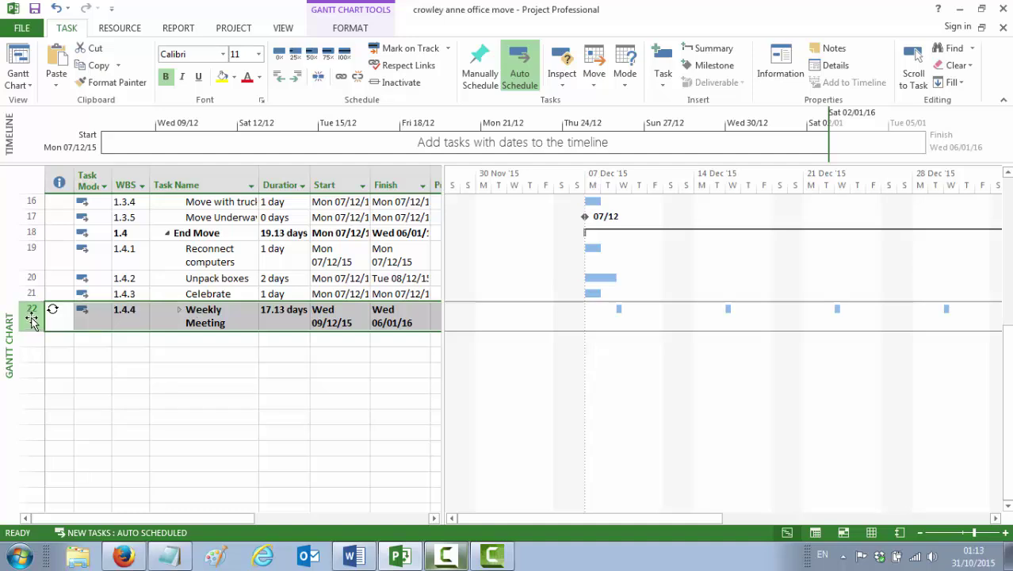
drag(32, 319, 28, 203)
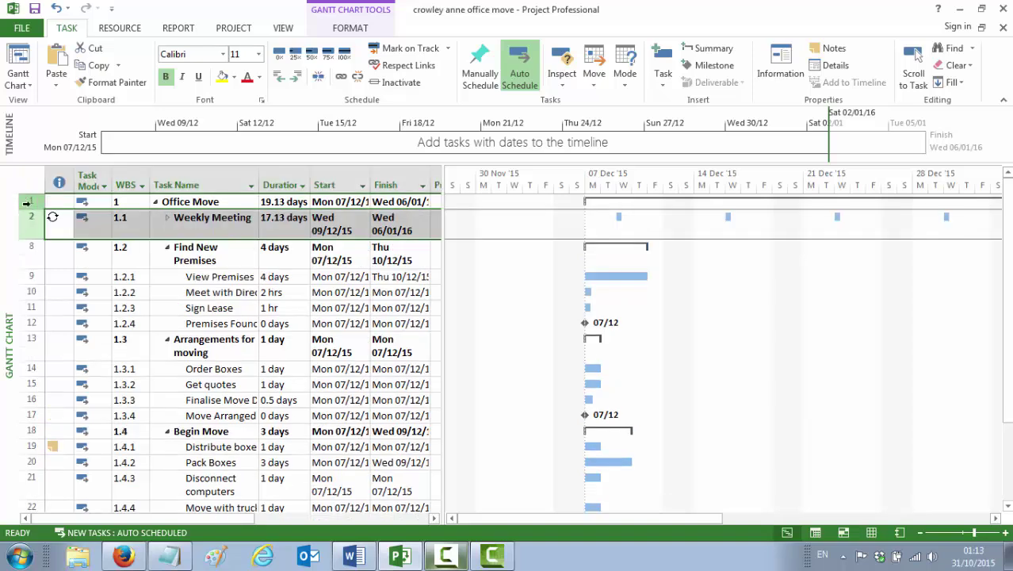
click(166, 219)
click(166, 219)
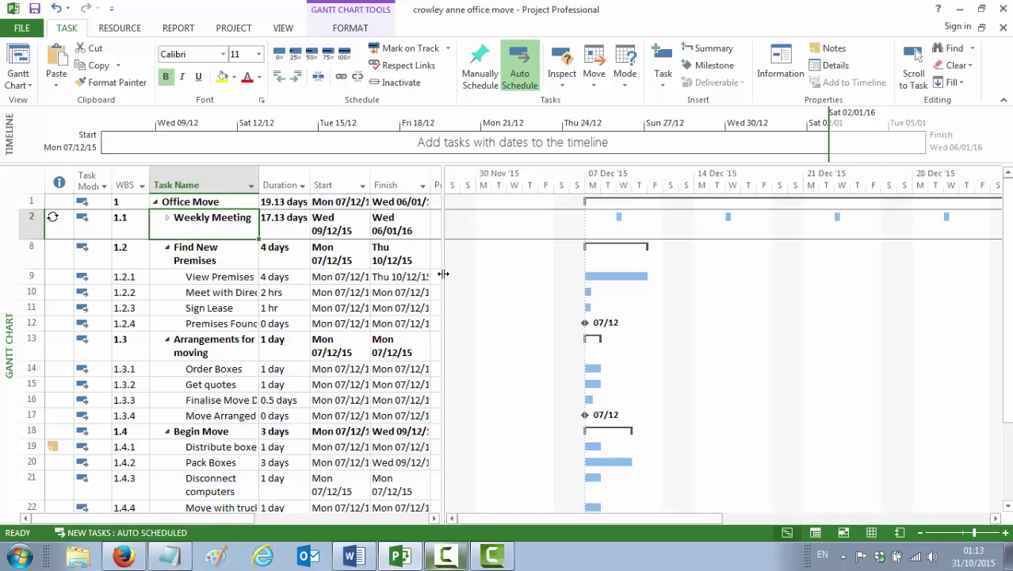
Widen the task table to reveal the Predecessors column and fit the Task Name column to its contents.
drag(451, 271, 674, 248)
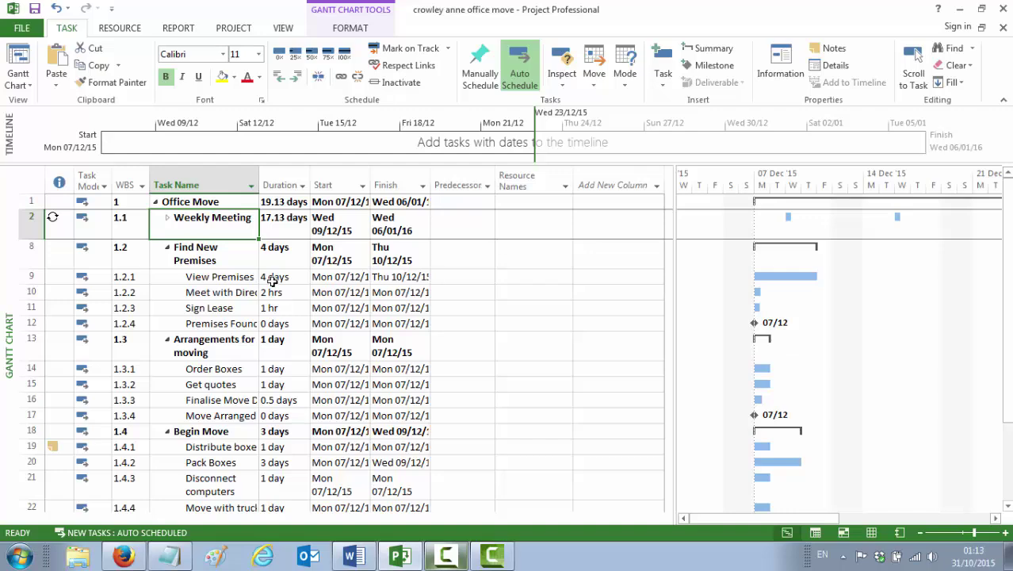
click(167, 218)
click(167, 218)
click(462, 274)
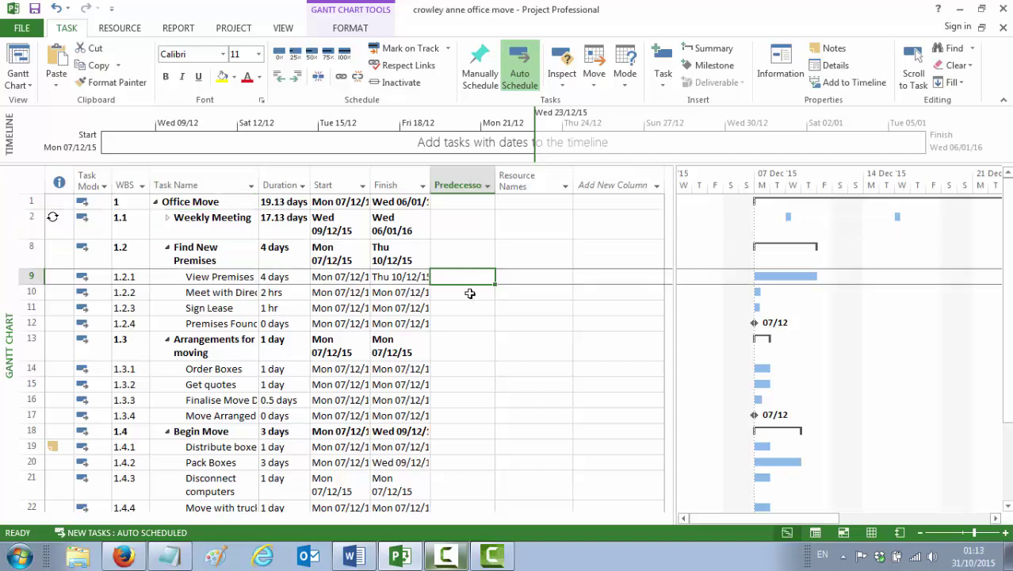
double_click(259, 176)
Set the predecessors of Meet with Directors to 9, Sign Lease to 10 and Premises Found to 11.
click(515, 290)
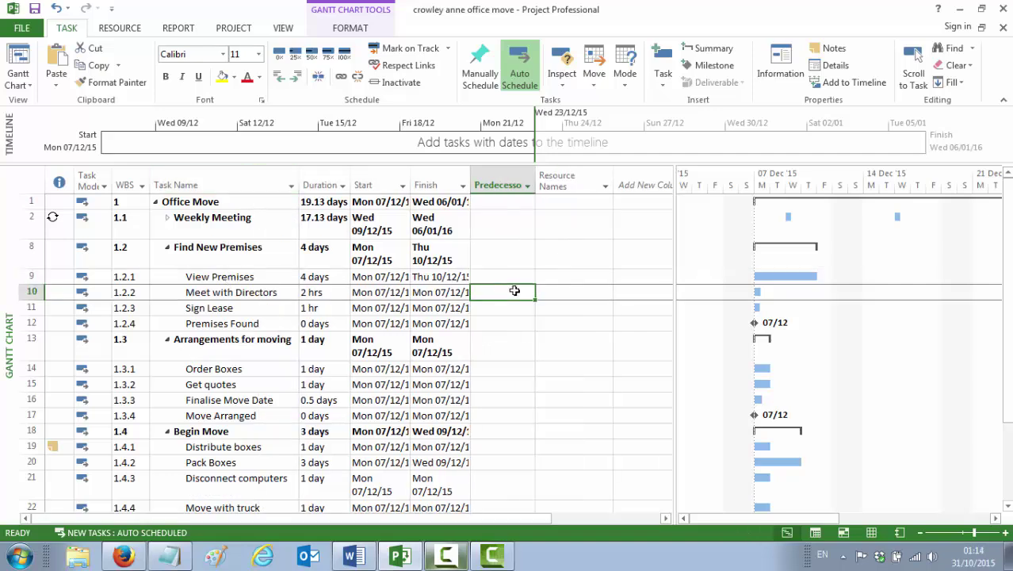
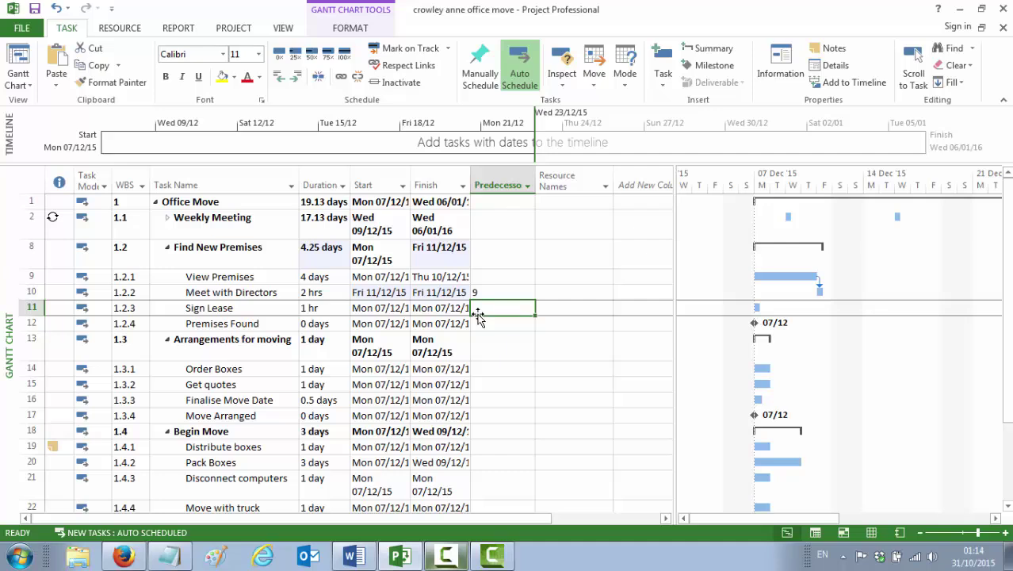
text(10)
key(Return)
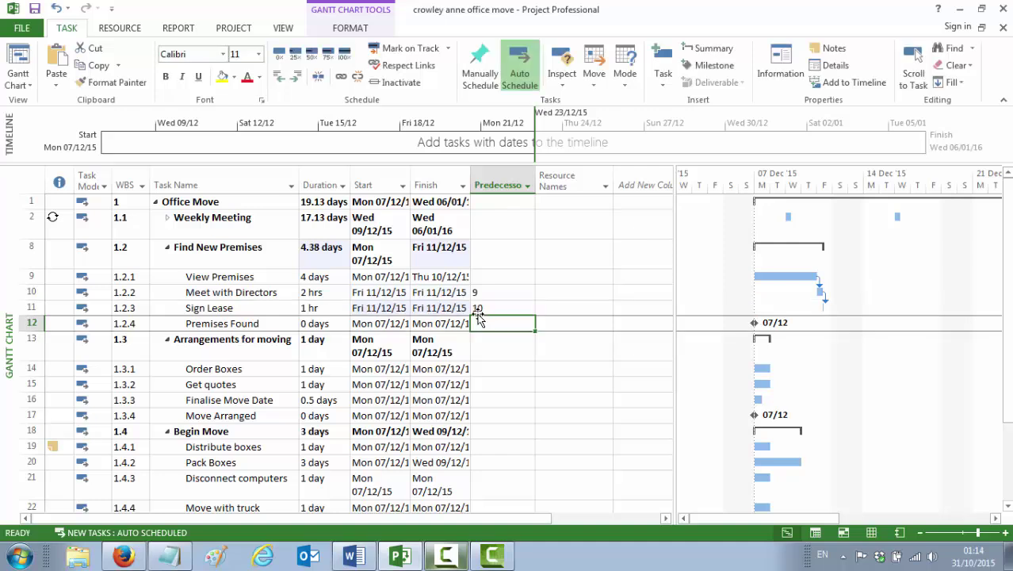
text(11)
key(Return)
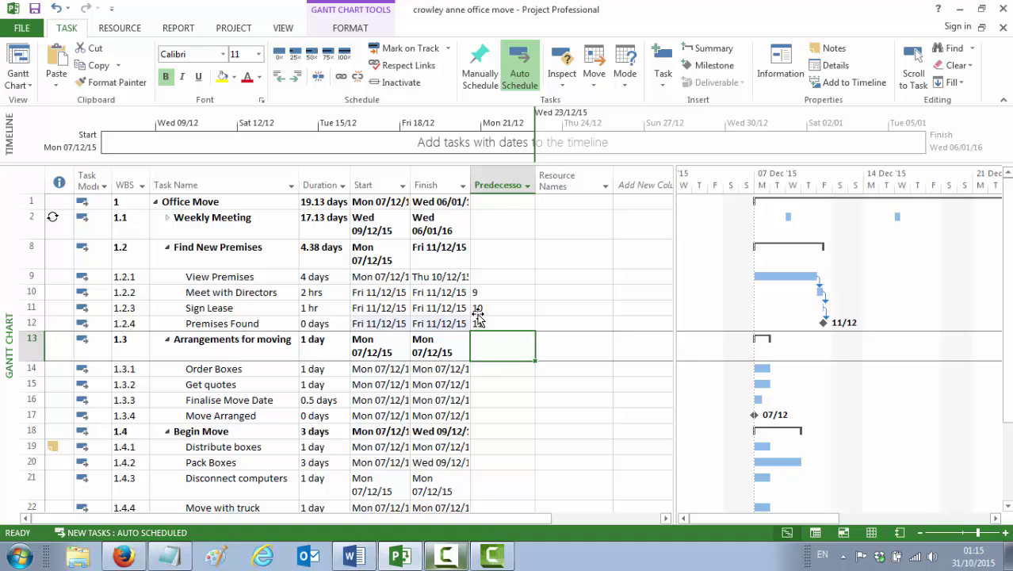
Set the predecessors of Order Boxes to 12, Get quotes to 14, Finalise Move Date to 11 and Move Arranged to 16.
key(Return)
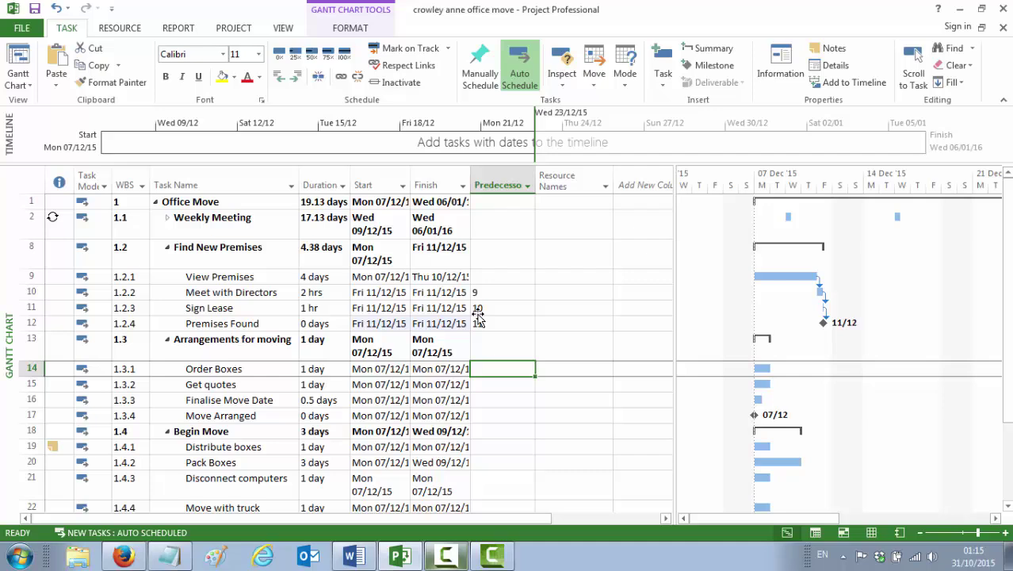
text(12)
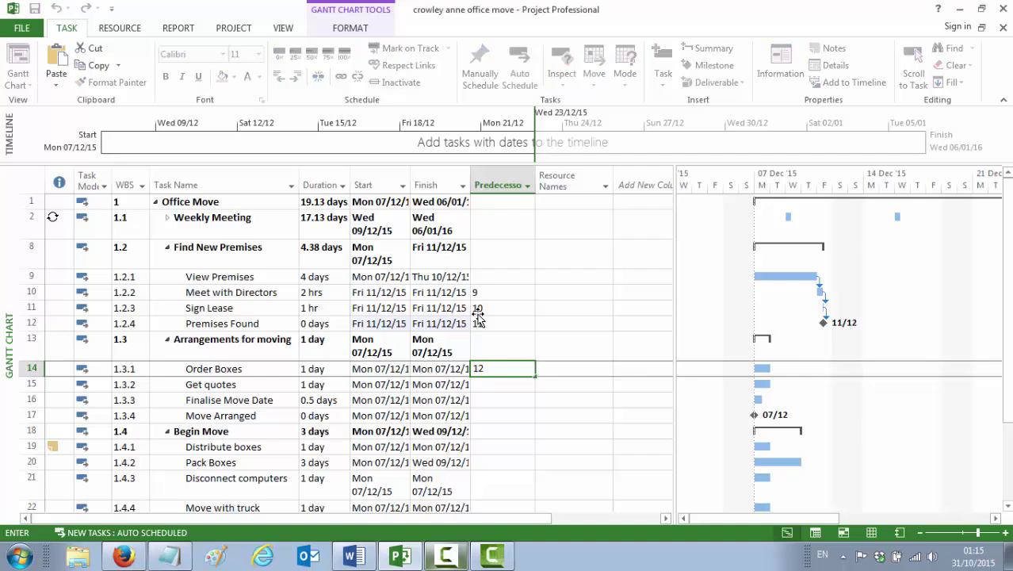
key(Return)
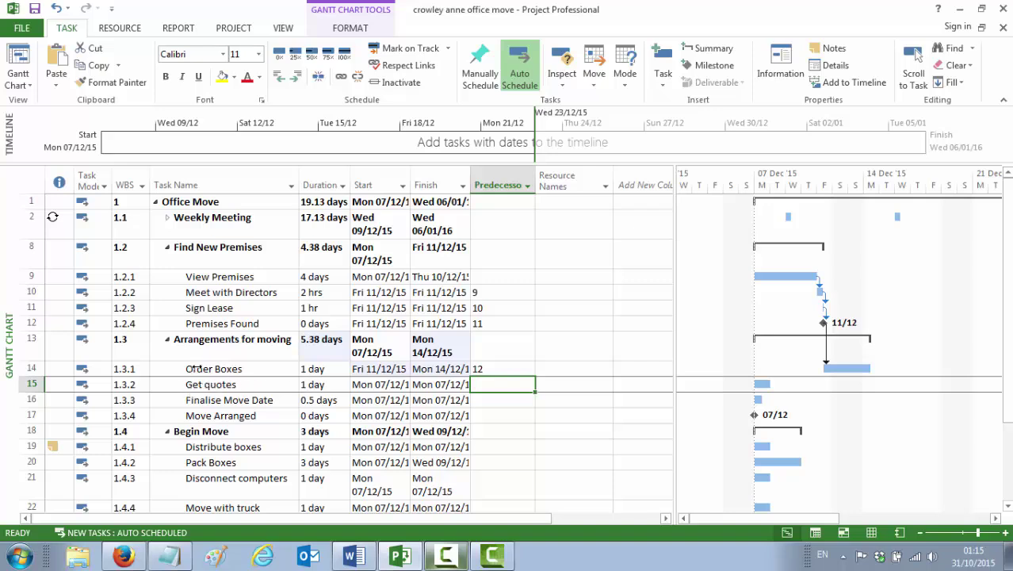
text(14)
key(Return)
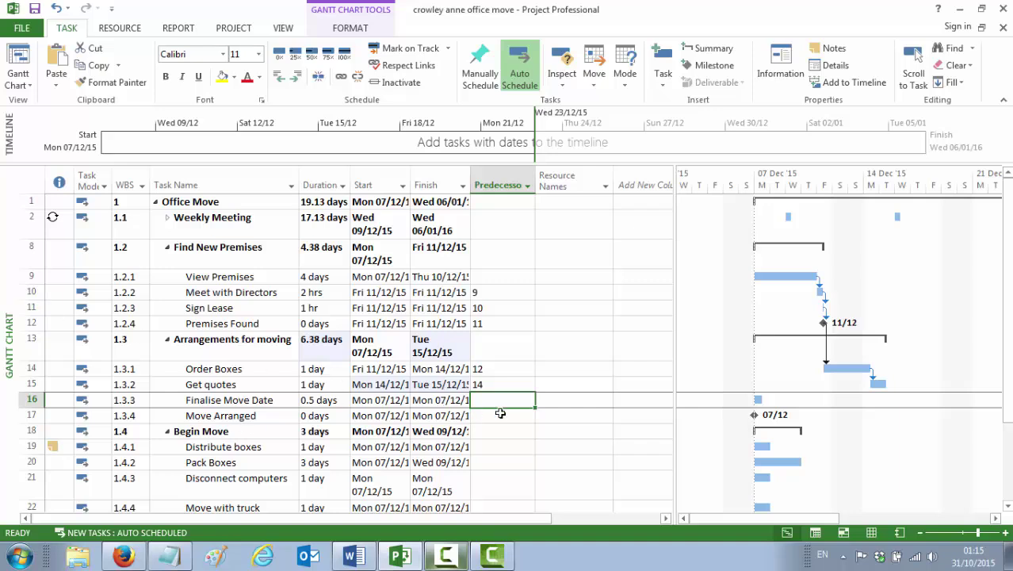
text(11)
key(Return)
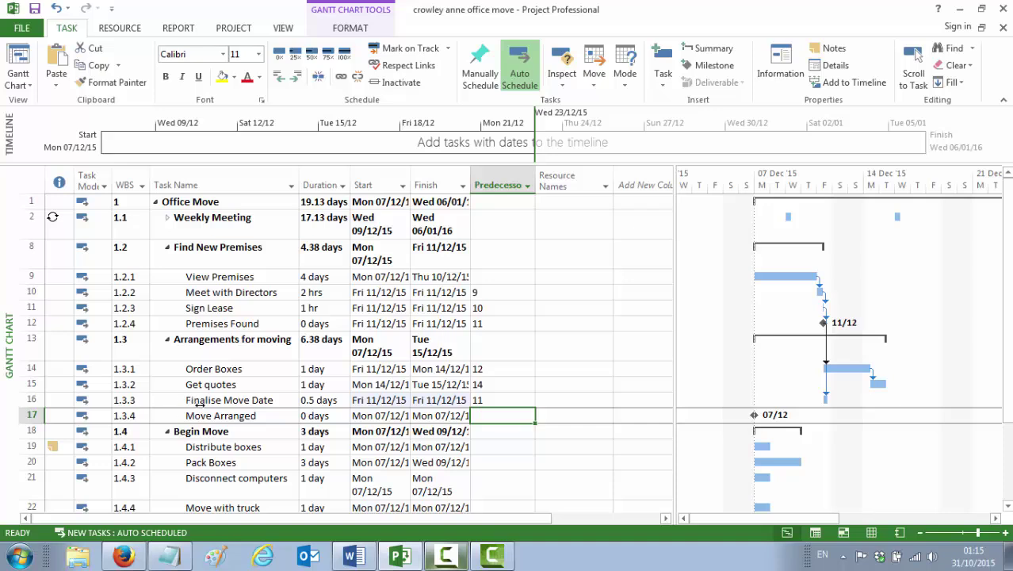
text(16)
key(Return)
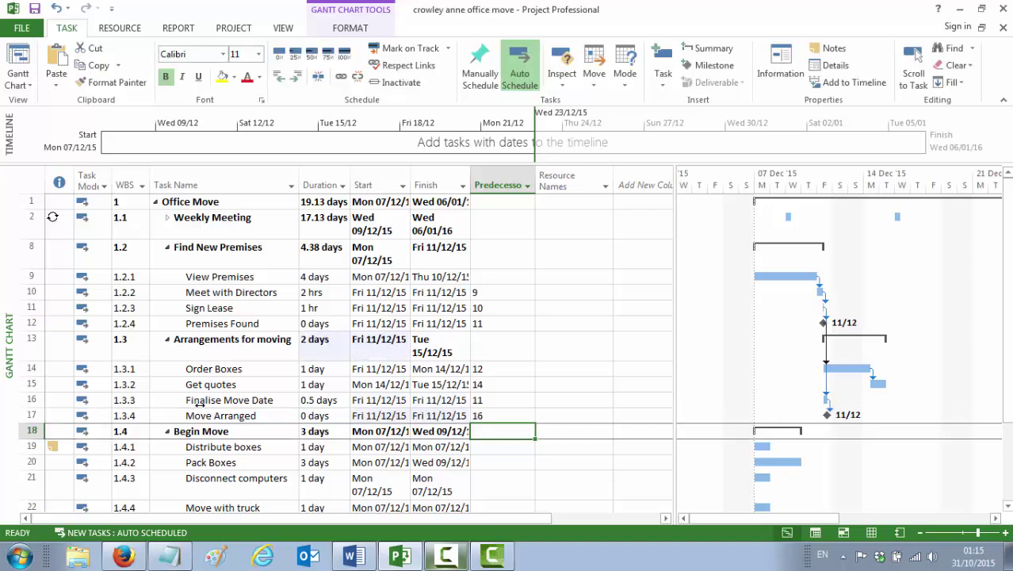
Set the predecessors of Distribute boxes to 17, Pack Boxes to 19, Disconnect computers to 20, Move with truck to 21 and Move Underway to 22.
key(Return)
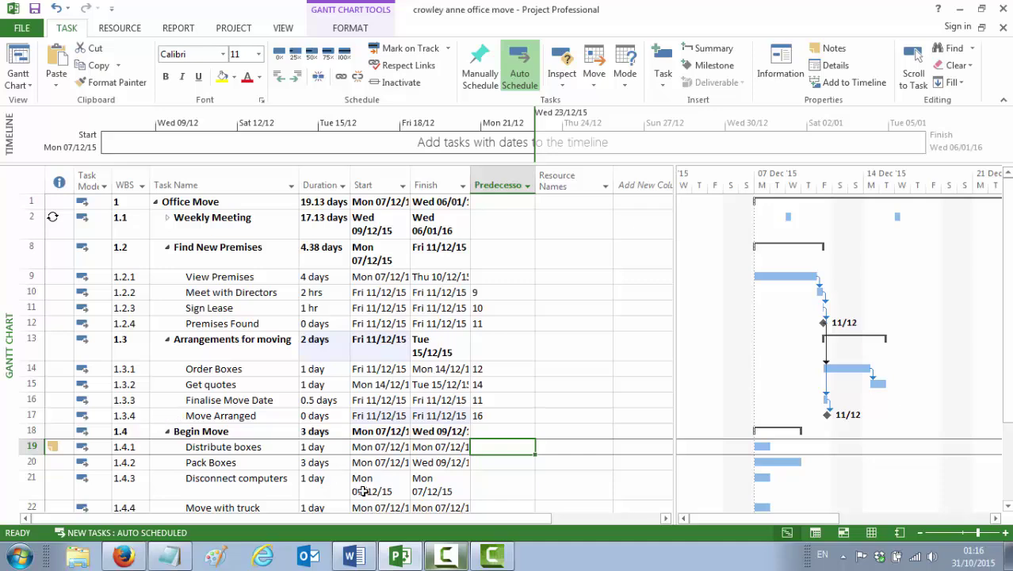
text(17)
key(Return)
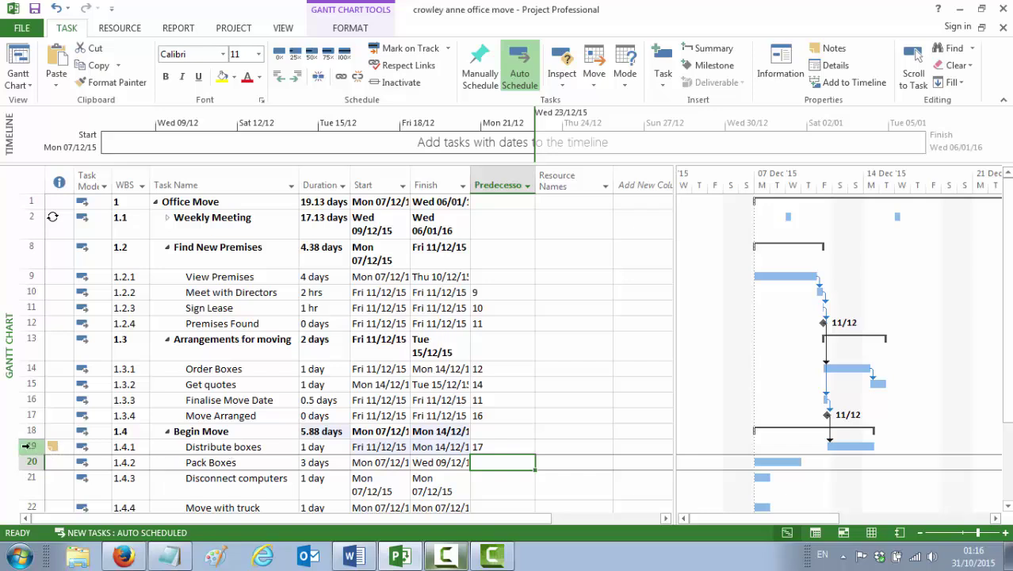
text(19)
key(Return)
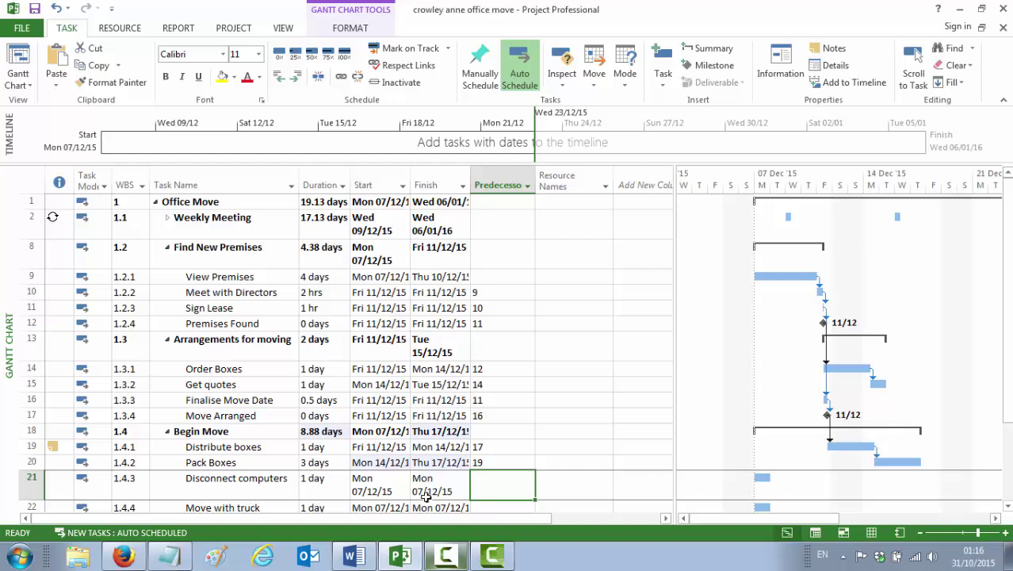
text(20)
key(Return)
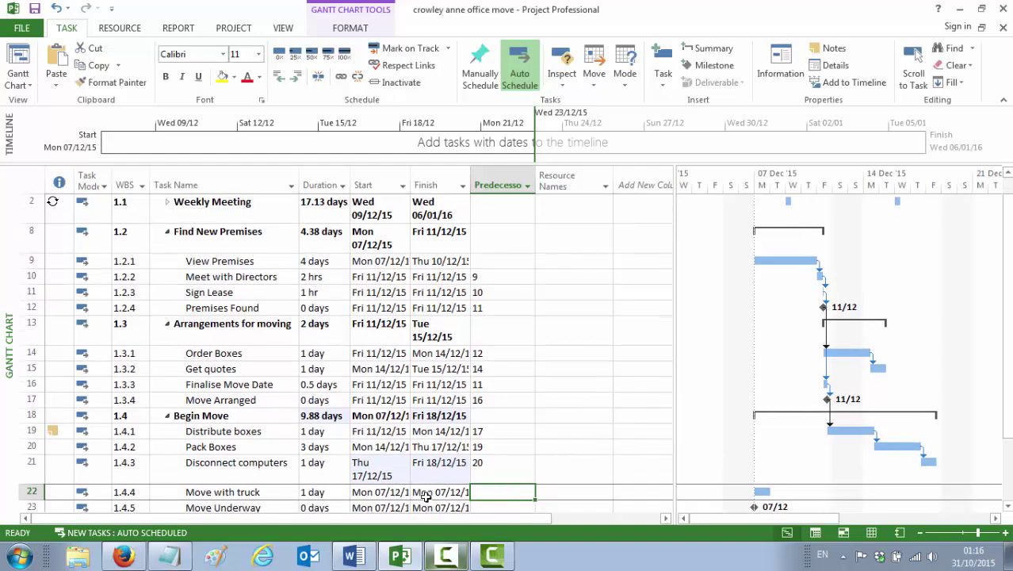
text(21)
key(Return)
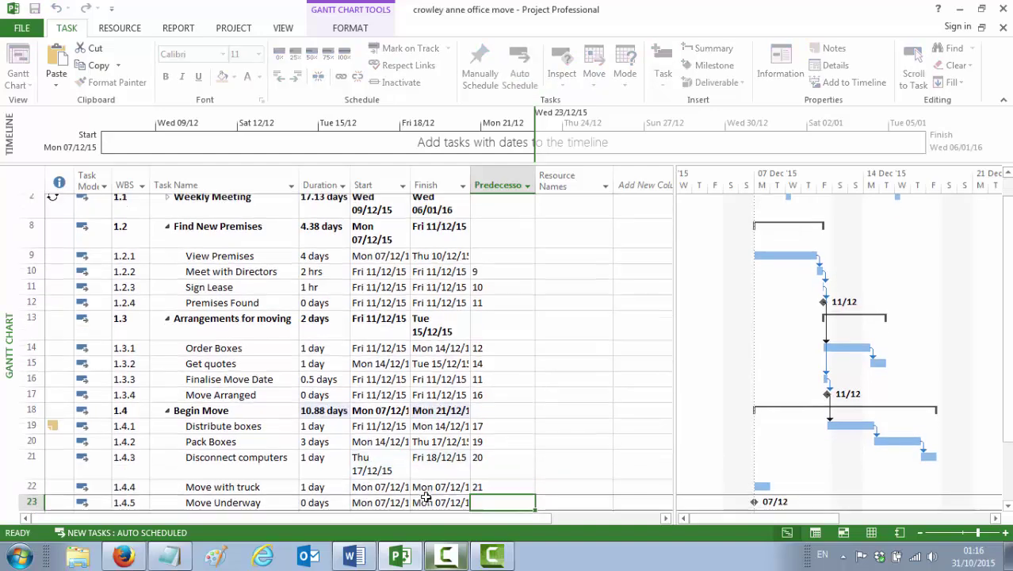
text(22)
key(Return)
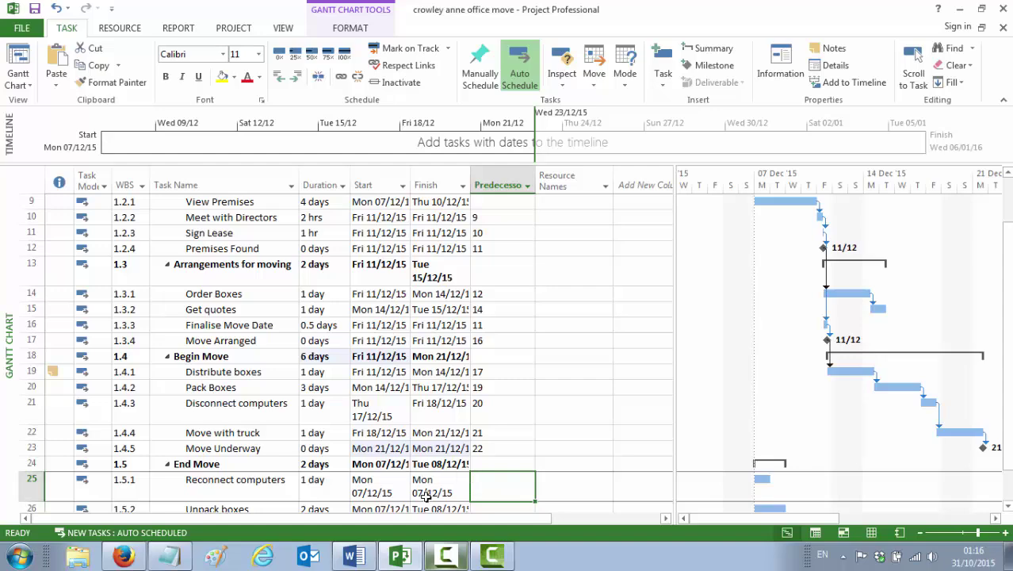
Set the predecessors of Reconnect computers to 23, Unpack boxes to 25 and Celebrate to 26.
text(23)
key(Return)
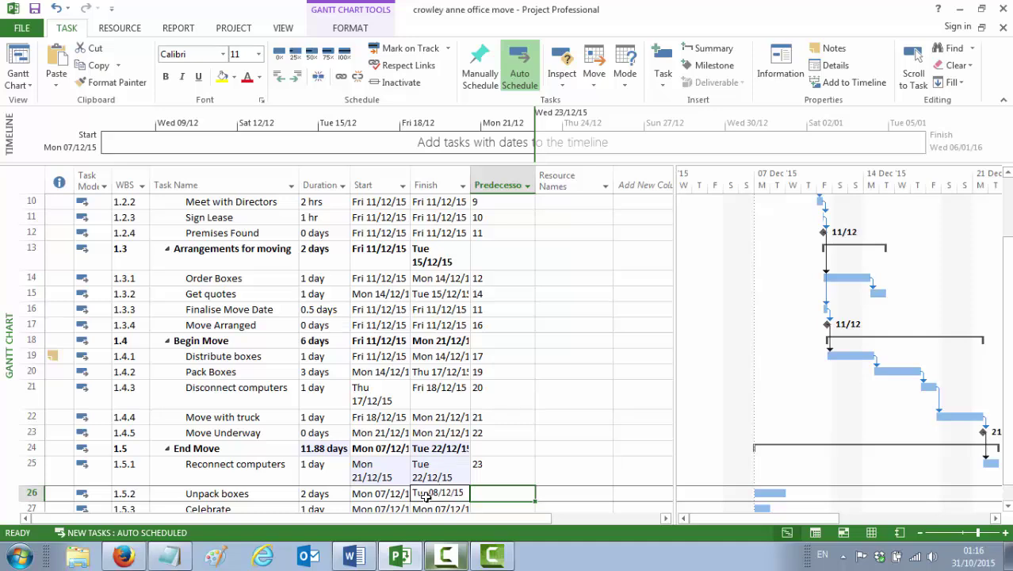
text(25)
key(Return)
text(26)
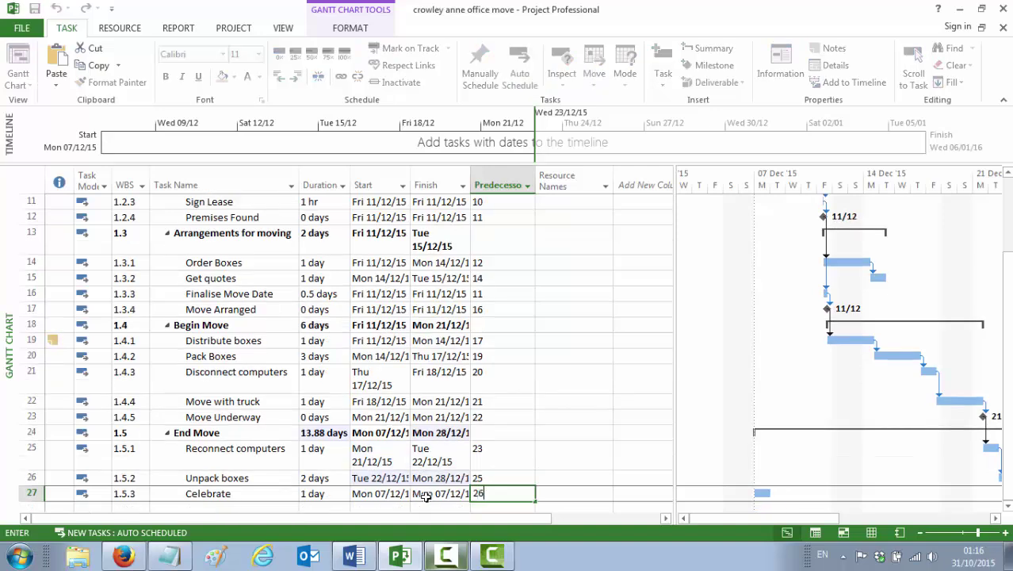
key(Return)
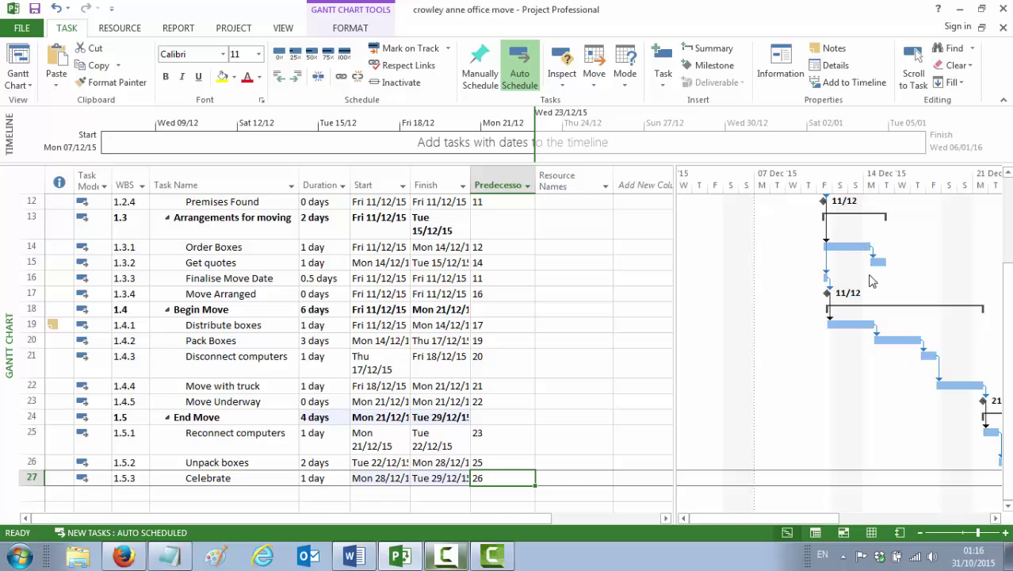
Change the link type between Get quotes and its predecessor Order Boxes to Start-to-Start (SS) in the task's information.
scroll(523, 329, up, 4)
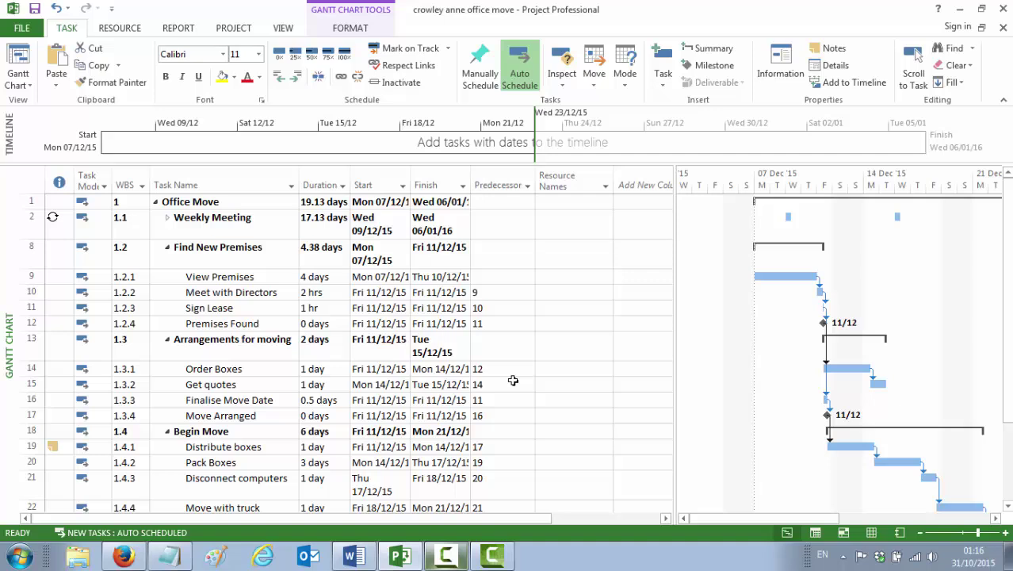
click(495, 292)
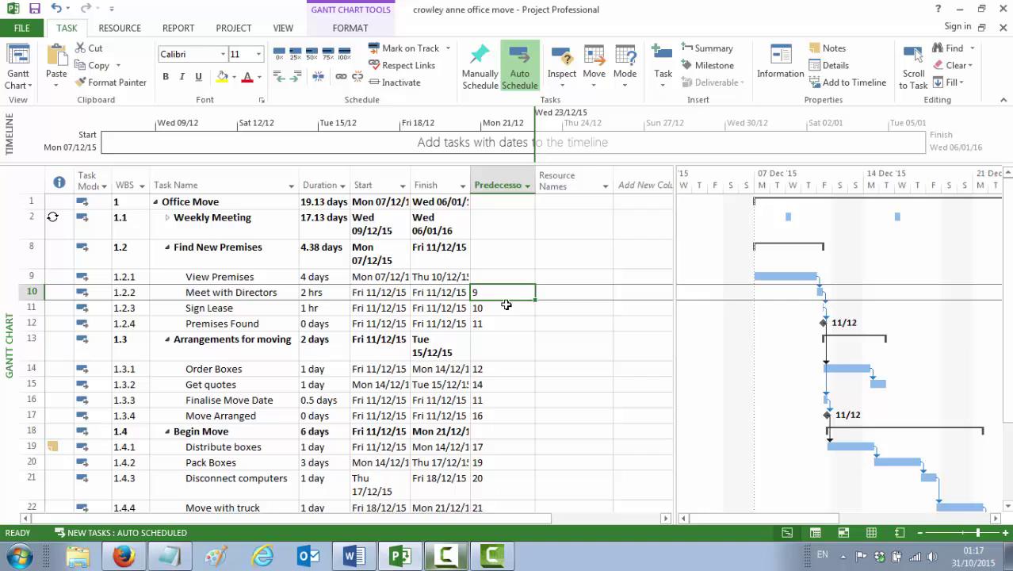
click(244, 382)
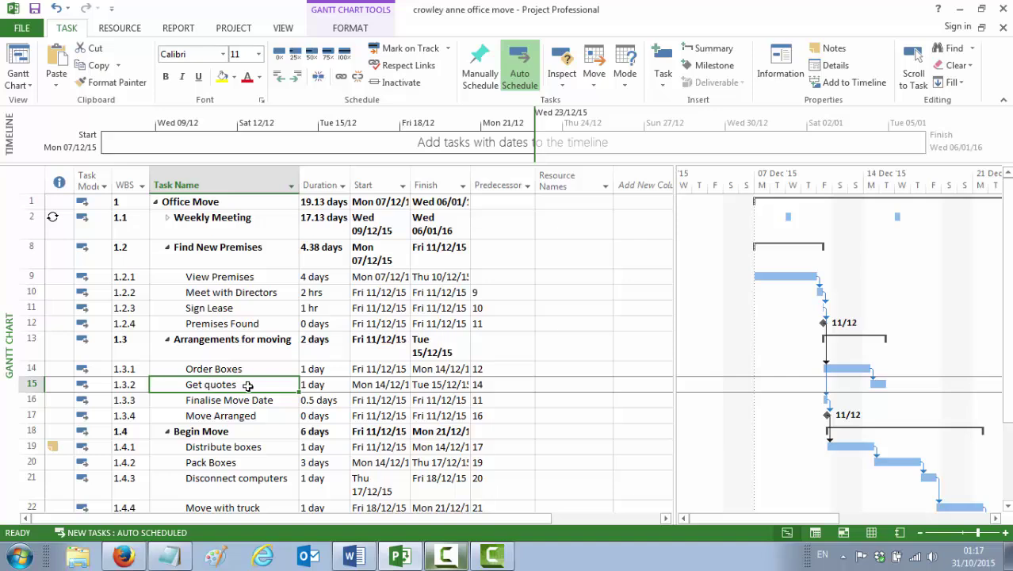
double_click(204, 386)
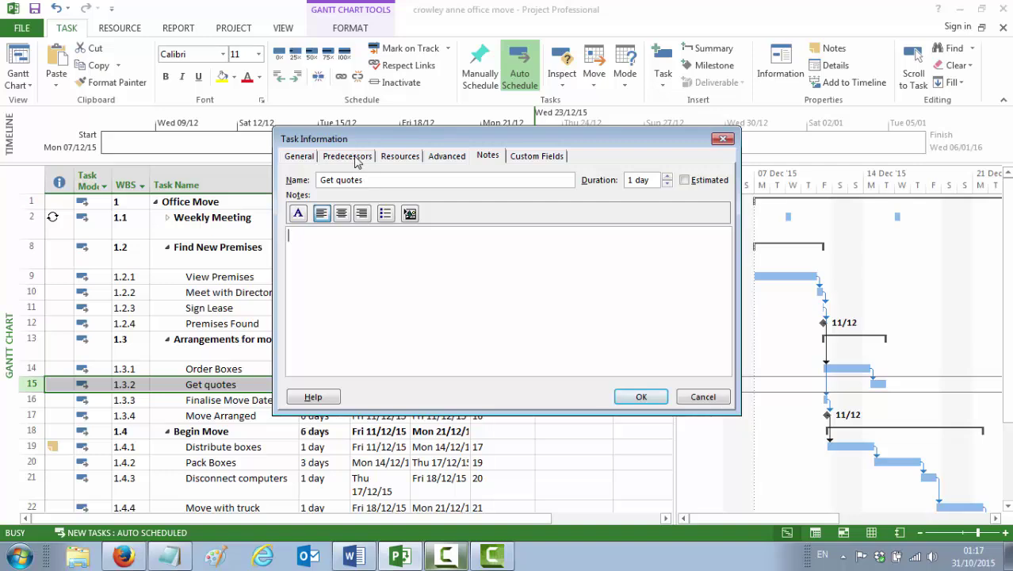
click(354, 157)
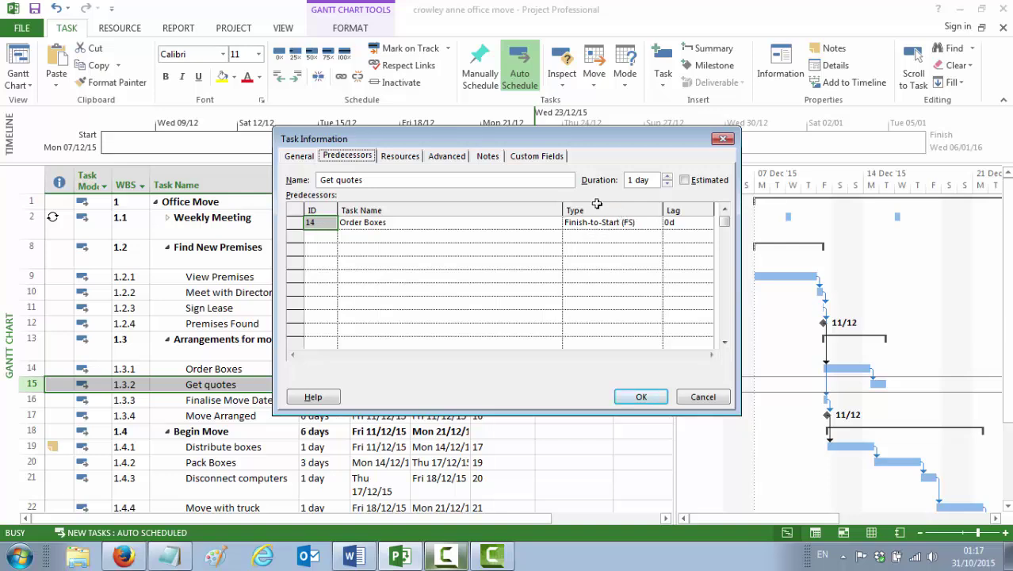
click(652, 223)
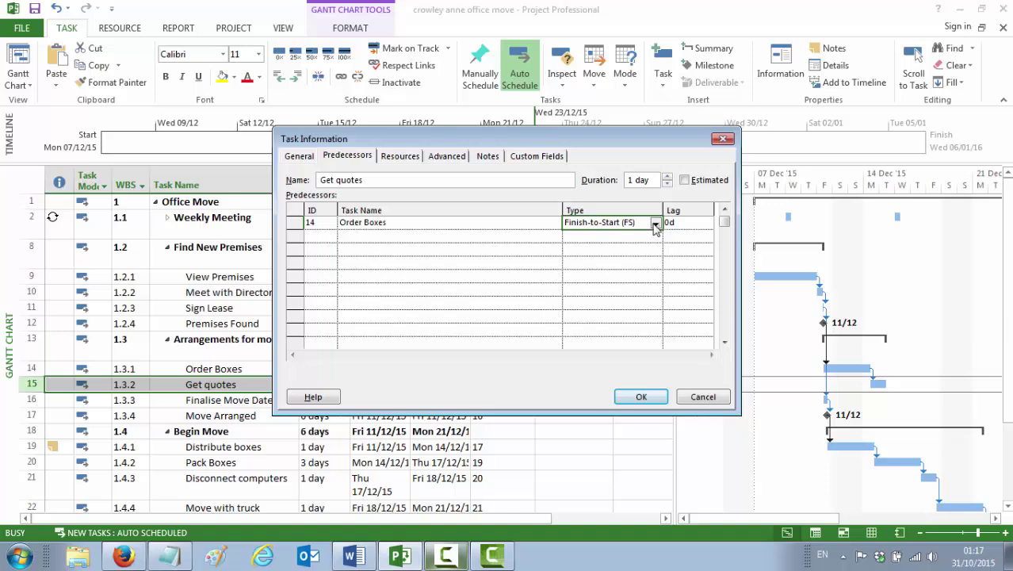
click(655, 225)
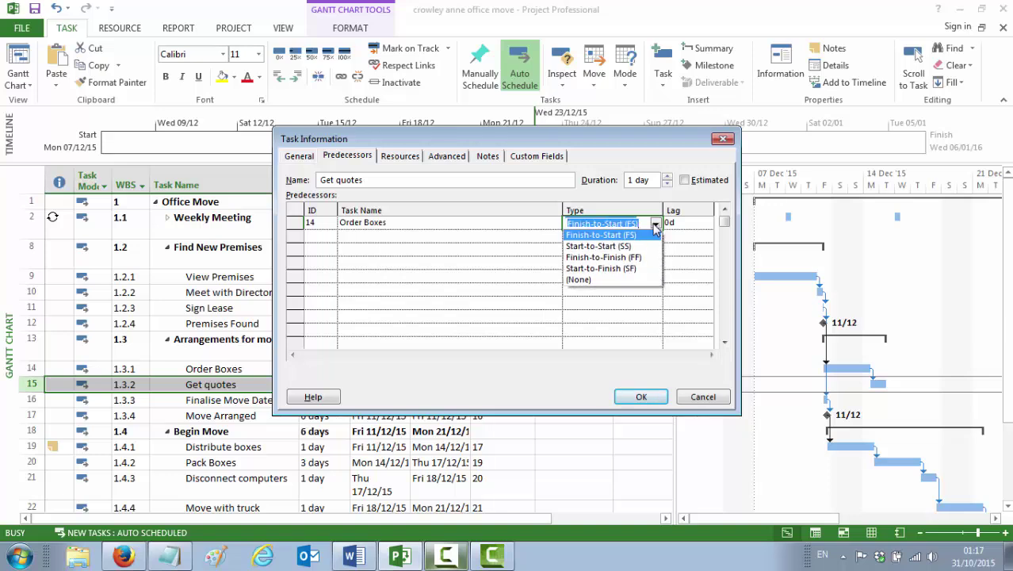
click(626, 247)
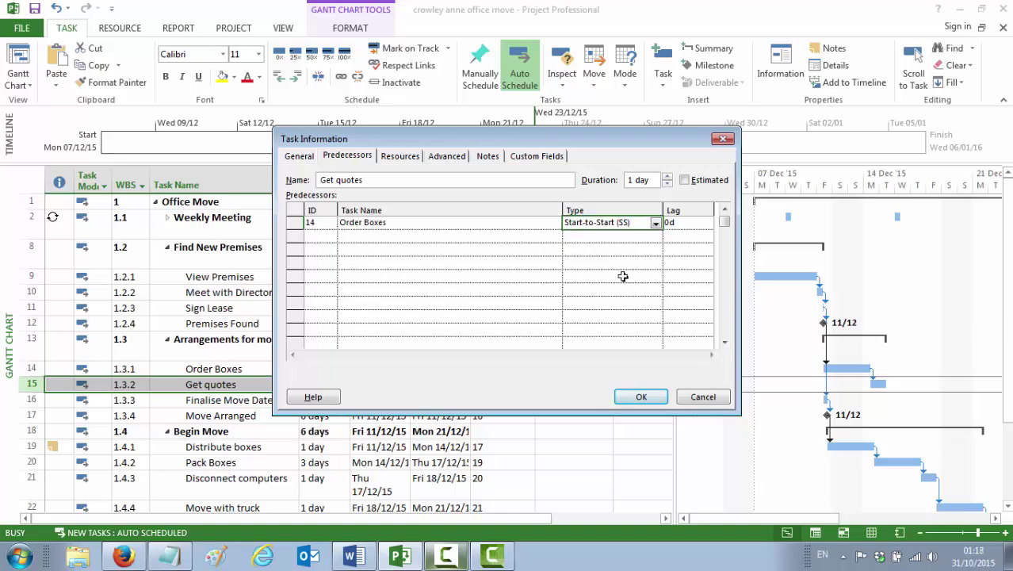
click(642, 396)
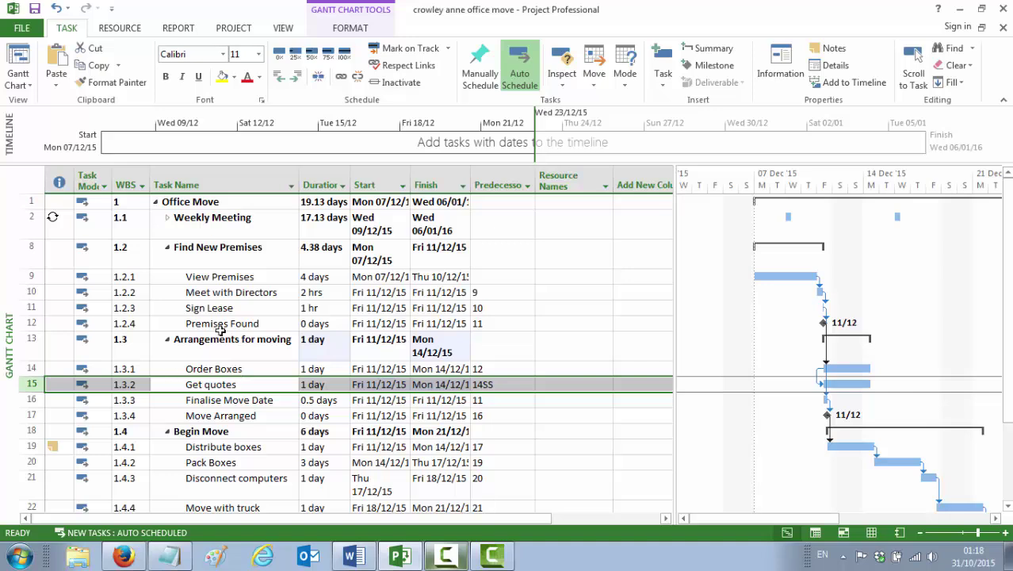
Give the Distribute boxes task a Start No Earlier Than constraint dated Mon 11/01/16.
scroll(220, 384, down, 1)
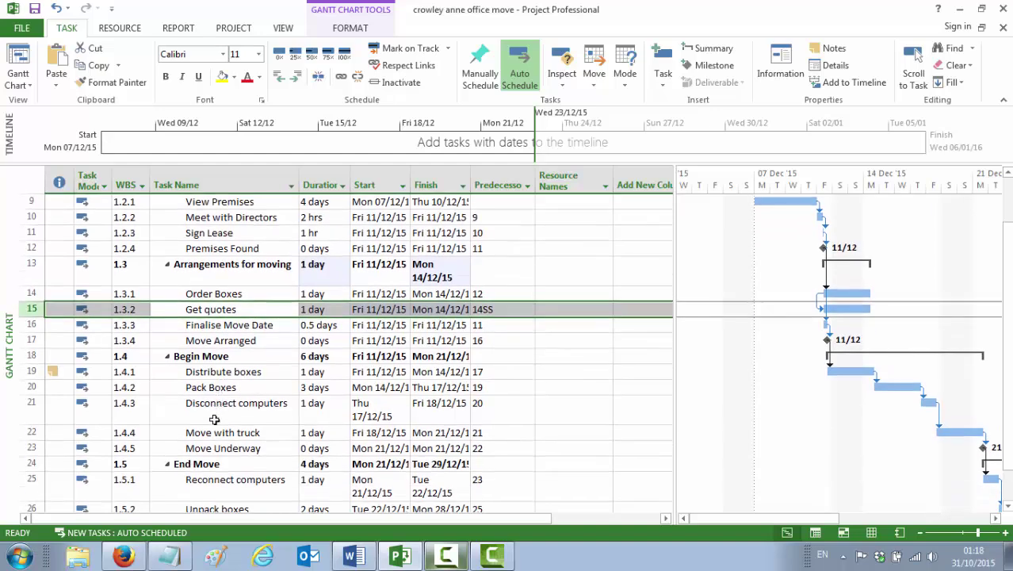
double_click(212, 373)
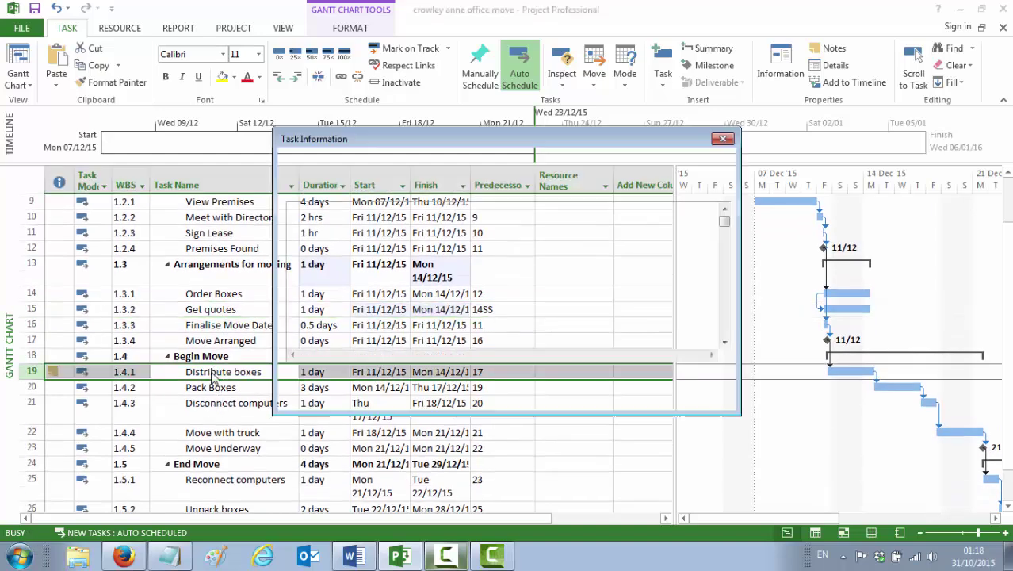
click(449, 157)
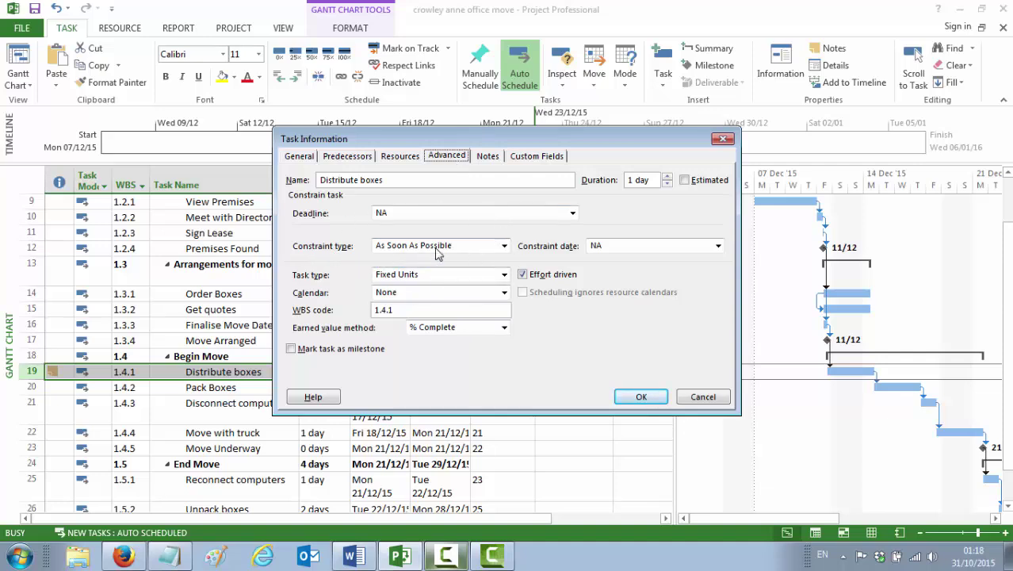
click(504, 246)
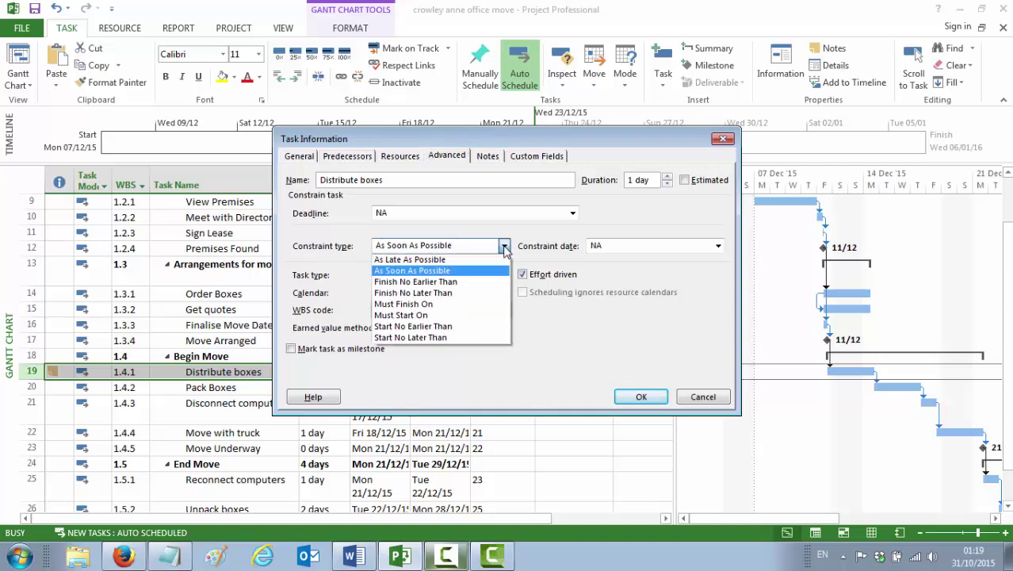
click(447, 327)
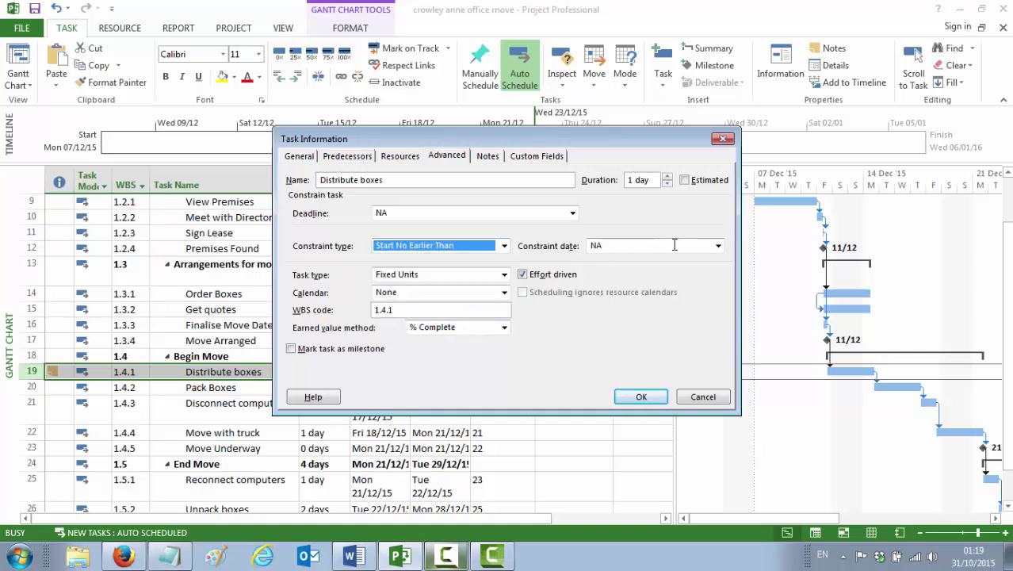
click(718, 246)
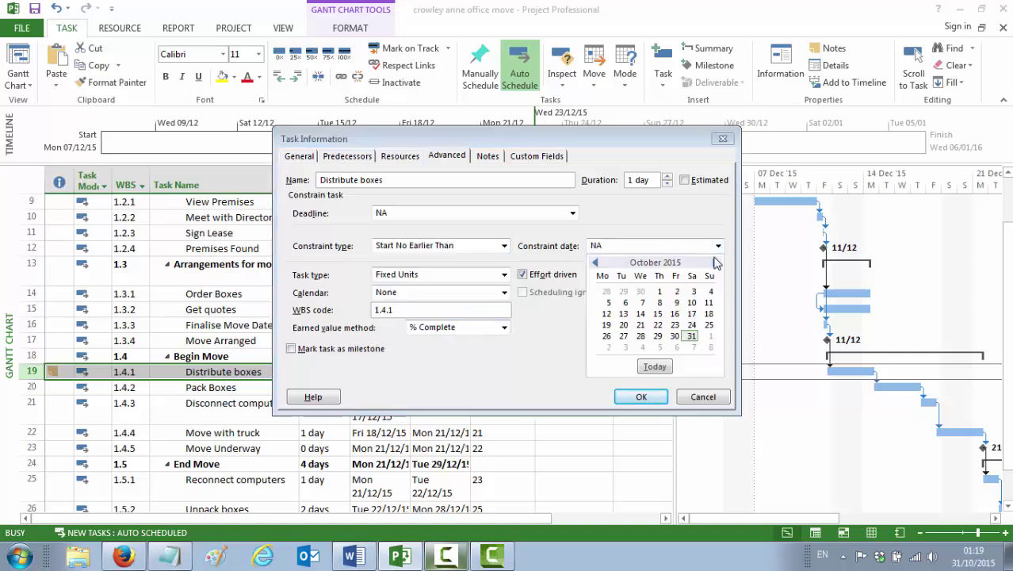
click(715, 263)
click(715, 262)
click(715, 262)
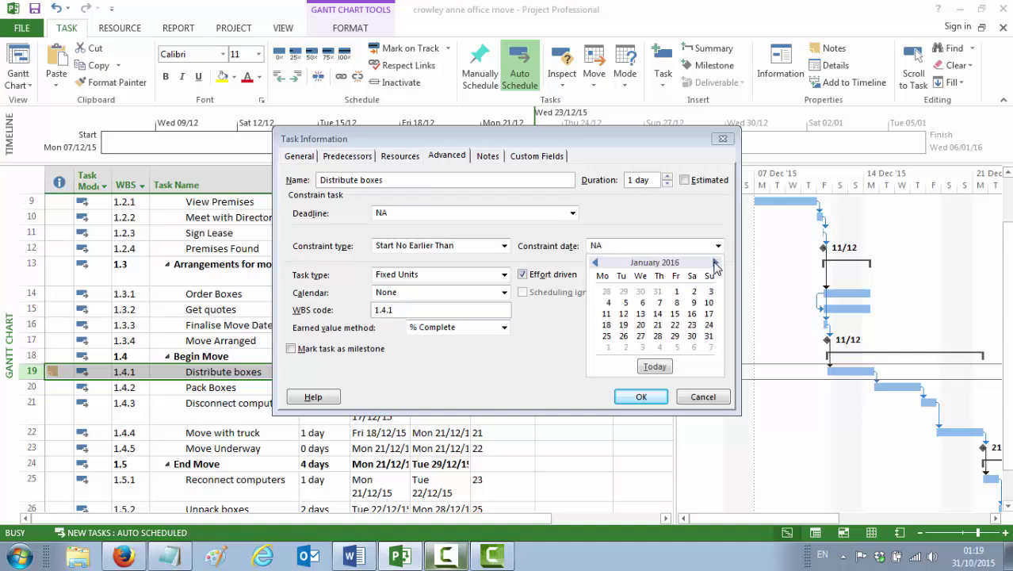
click(608, 314)
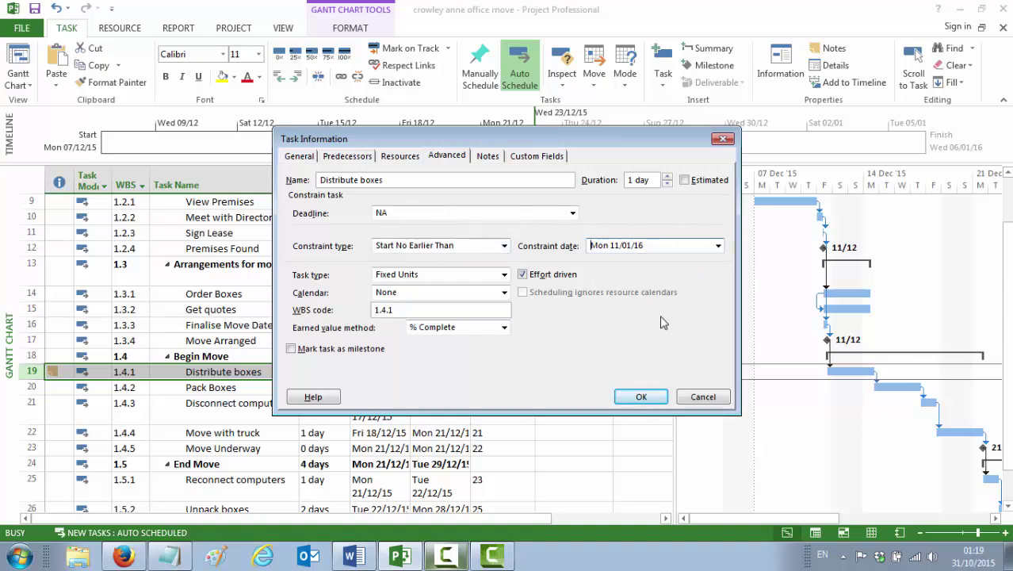
click(642, 399)
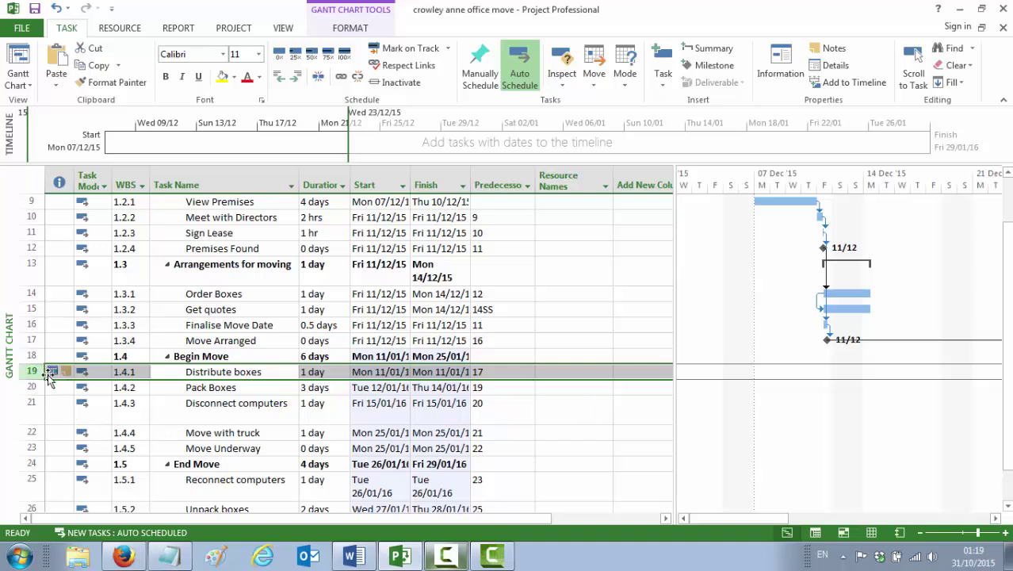
mouse_move(53, 370)
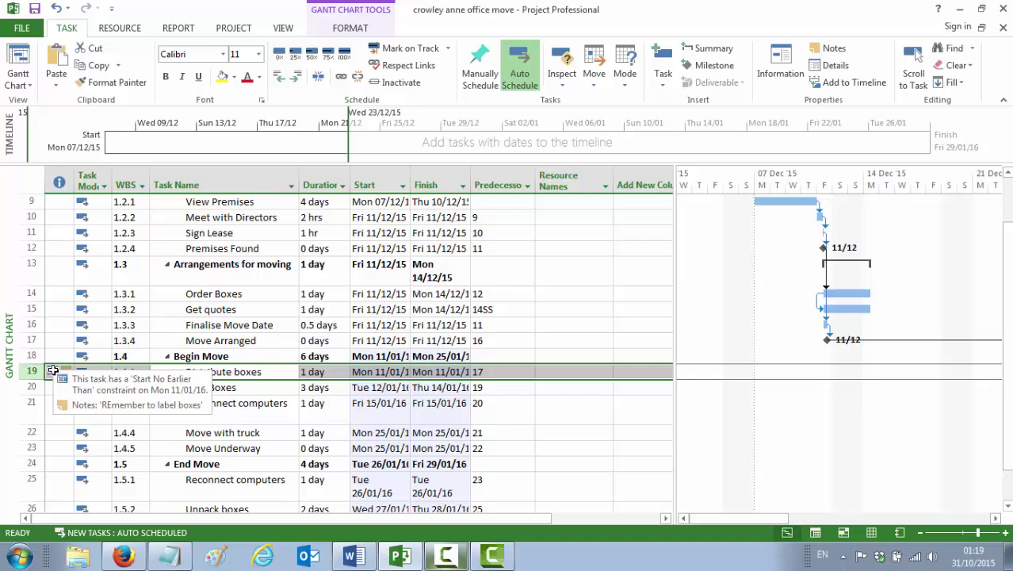
Add a lag of 10 days to the Celebrate task's link with its predecessor Unpack boxes.
scroll(52, 370, up, 2)
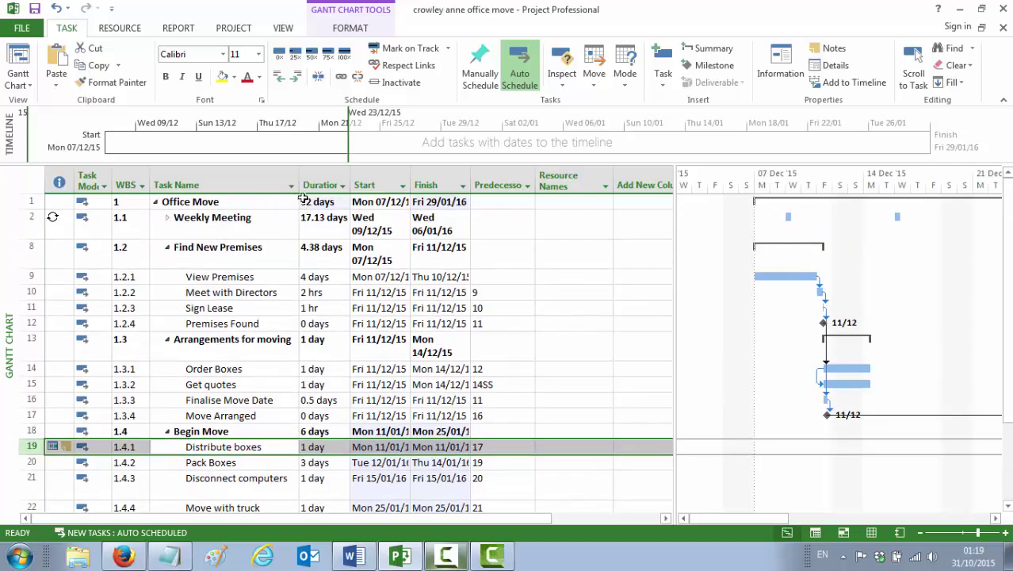
scroll(349, 323, down, 2)
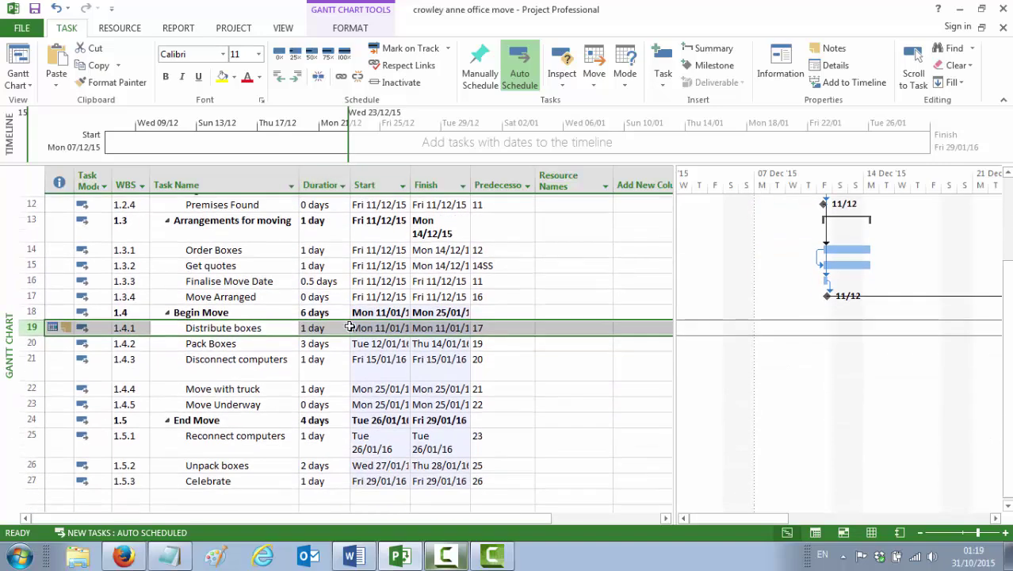
scroll(292, 352, up, 3)
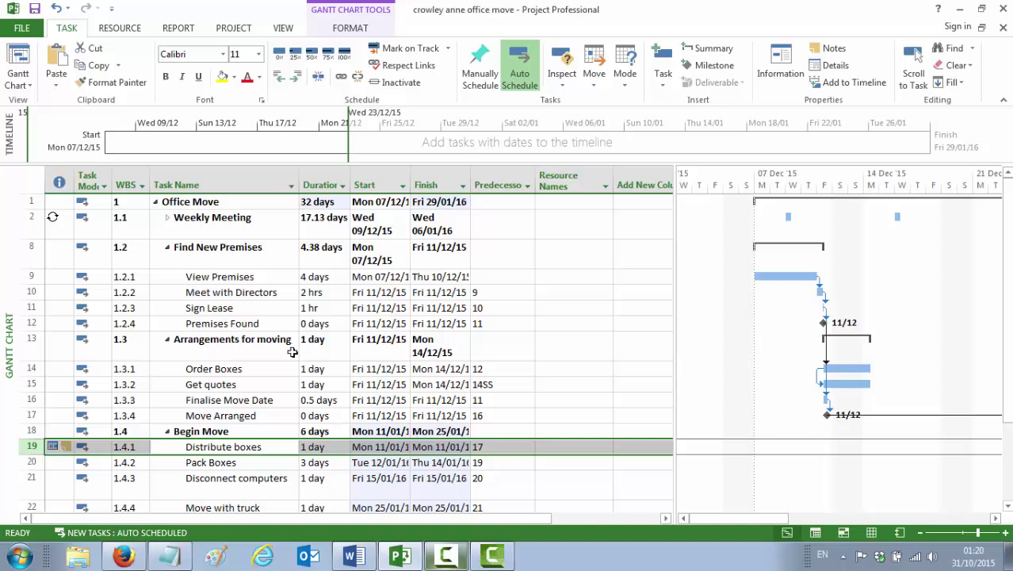
scroll(290, 351, down, 5)
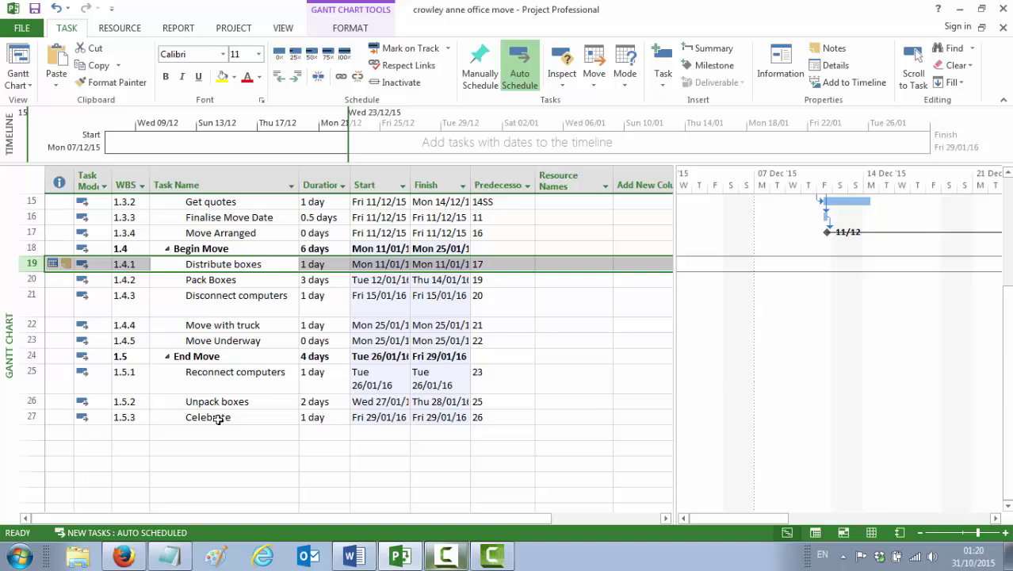
double_click(203, 420)
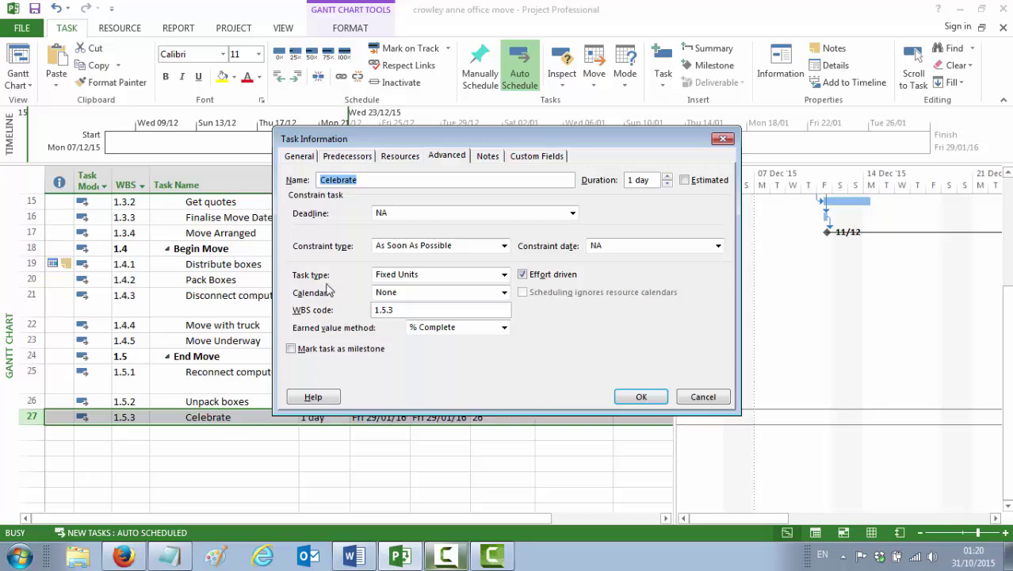
click(349, 156)
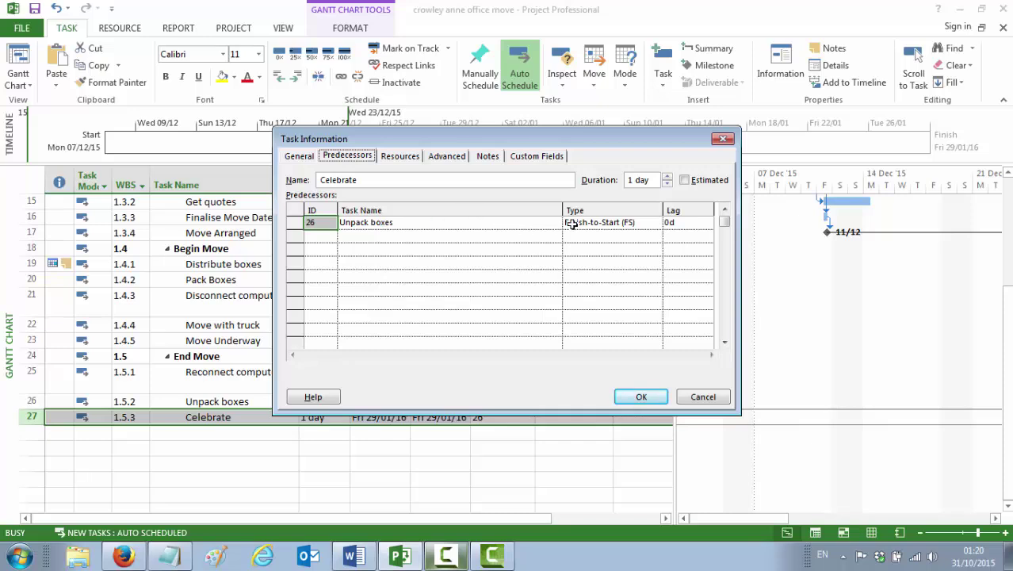
click(671, 222)
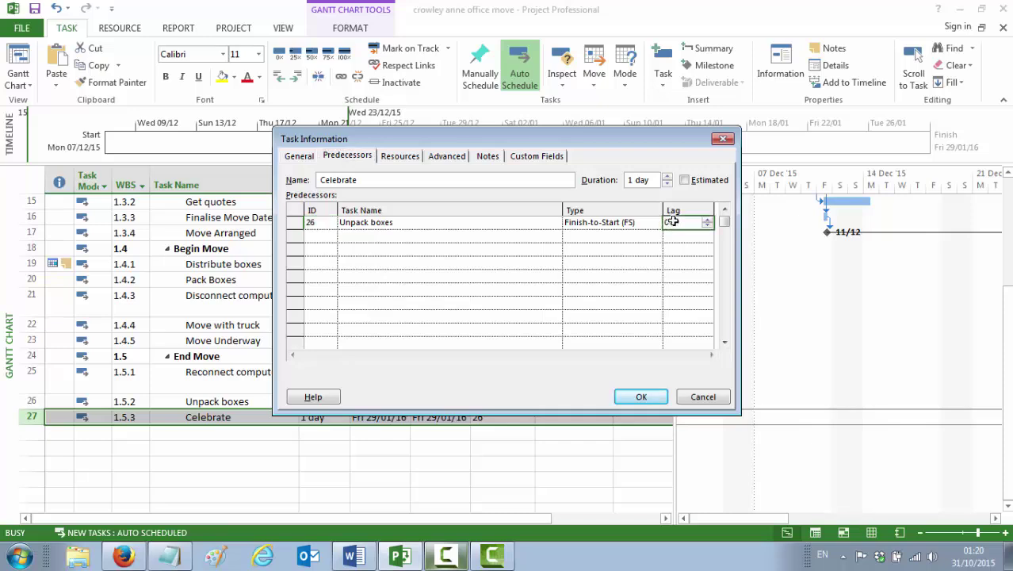
text(10)
click(640, 398)
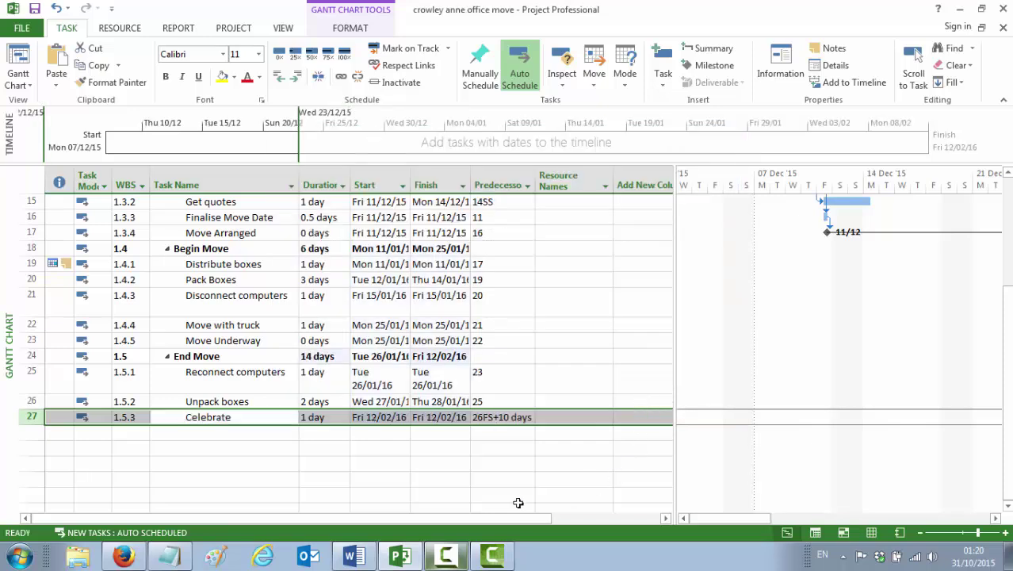